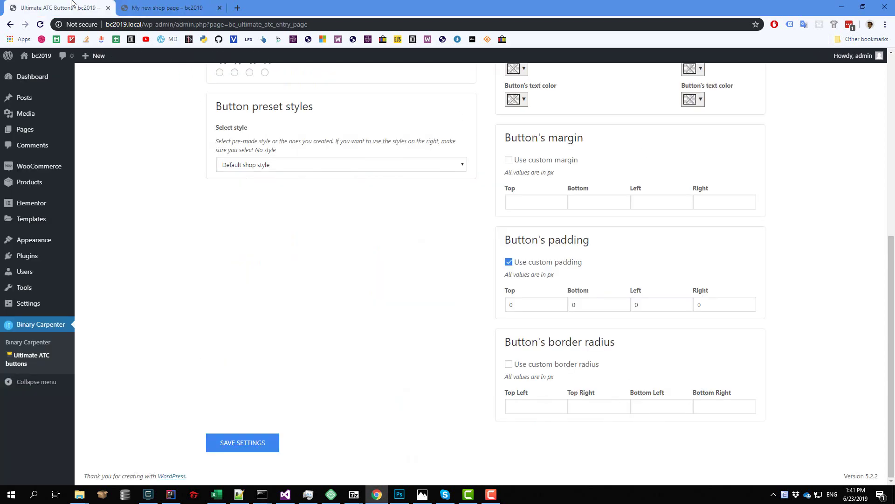
# Step: Enable the custom button background and set the normal background colour to cyan #00ddff
pyautogui.scroll(7, 146, 401)
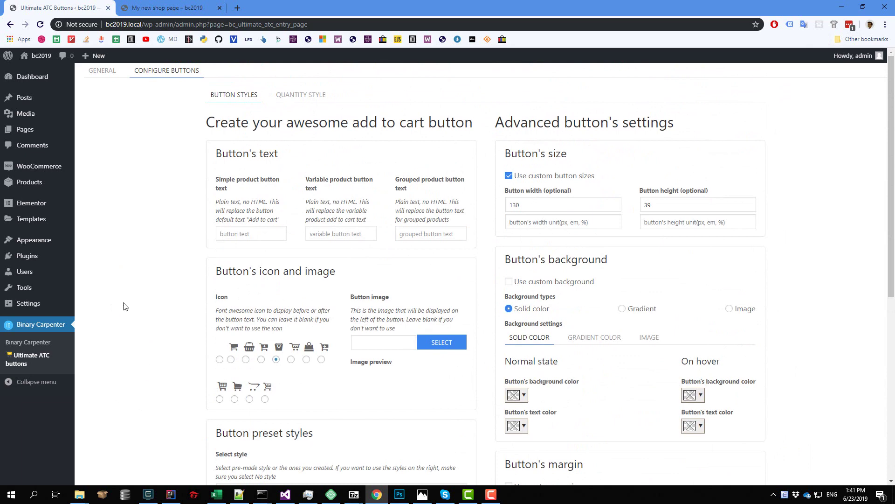
pyautogui.scroll(-3, 466, 276)
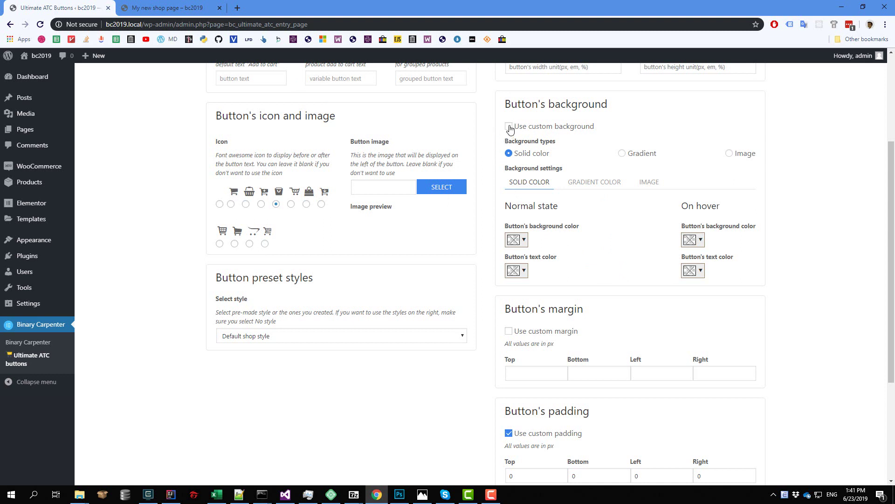
pyautogui.click(509, 127)
pyautogui.click(524, 241)
pyautogui.moveTo(585, 286); pyautogui.dragTo(583, 295)
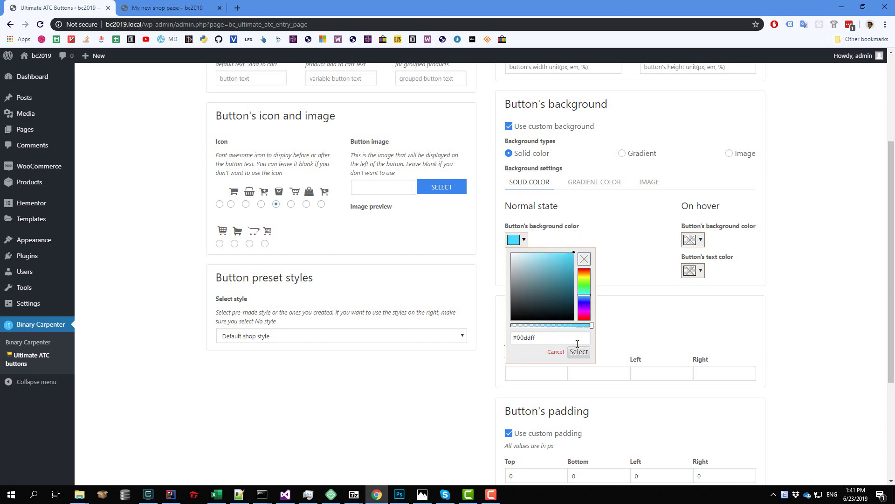
pyautogui.click(579, 352)
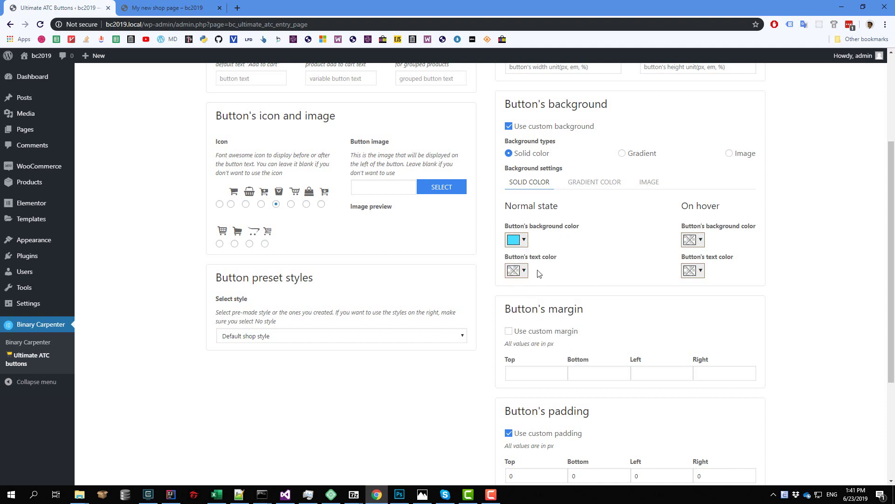
# Step: Set the normal button text colour to white
pyautogui.click(516, 270)
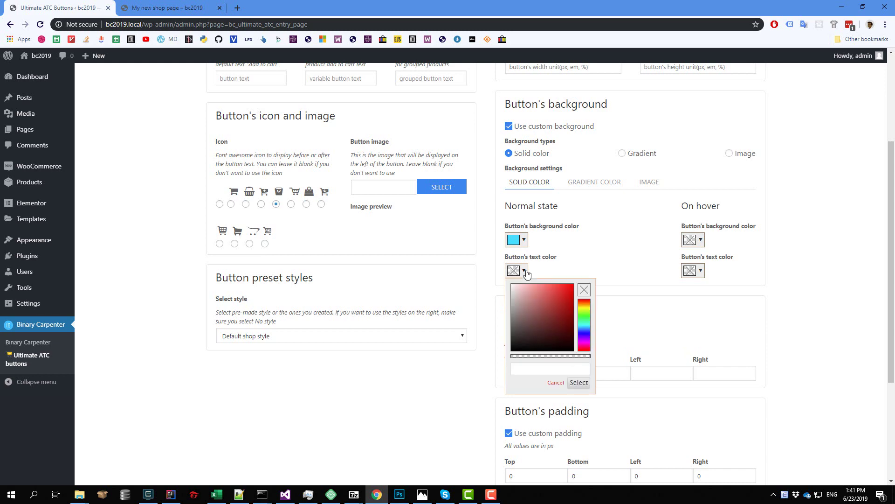
pyautogui.click(511, 283)
pyautogui.click(579, 383)
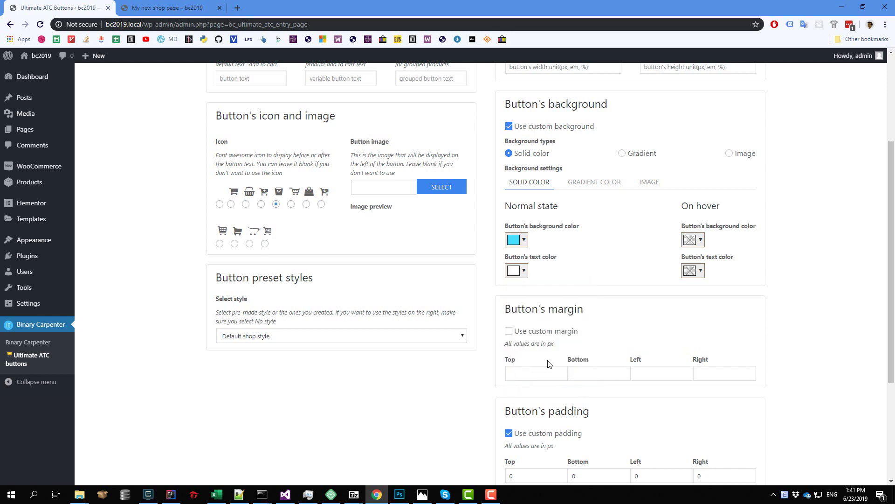
# Step: Save the button settings and reload the shop page to preview the cyan buttons
pyautogui.scroll(-4, 342, 388)
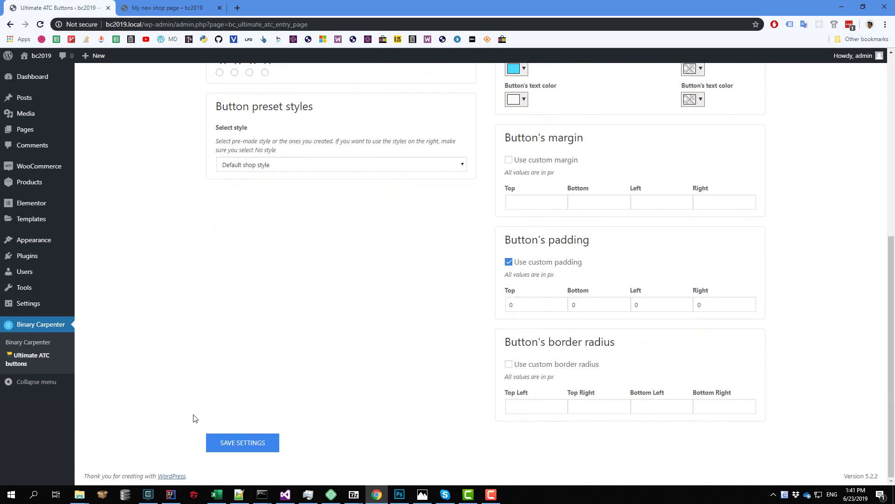
pyautogui.click(263, 445)
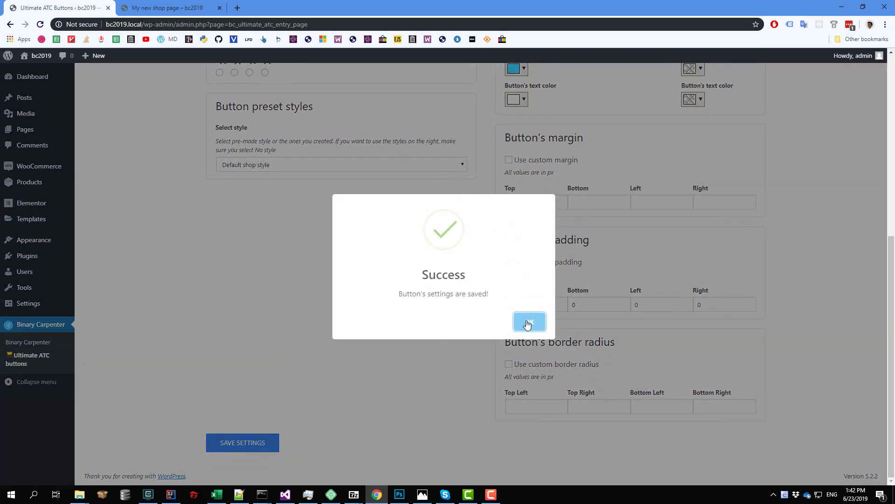
pyautogui.click(527, 322)
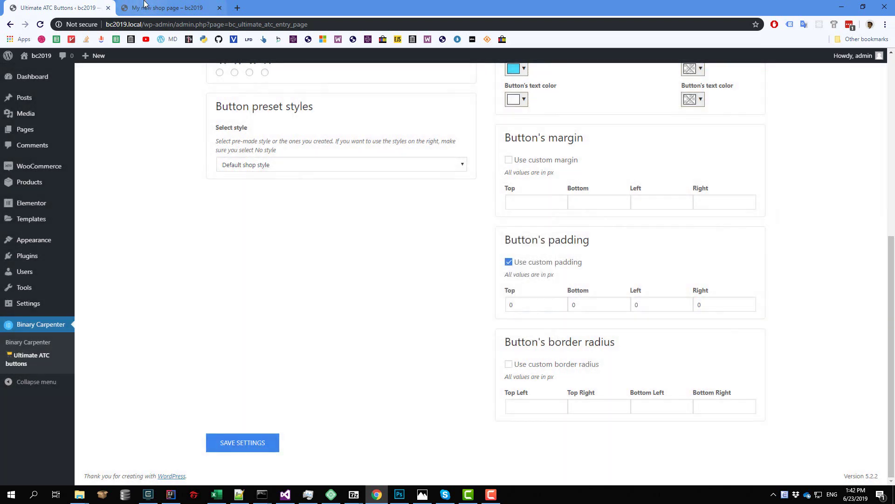
pyautogui.click(130, 2)
pyautogui.press('F5')
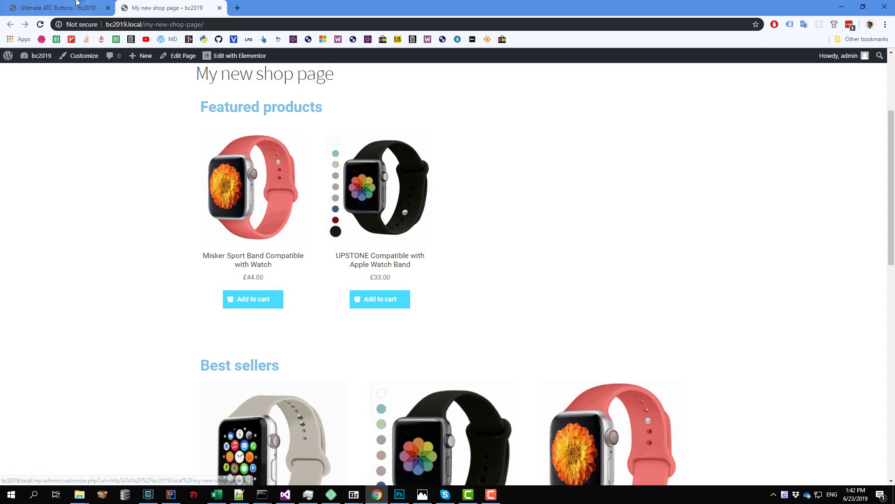
pyautogui.click(72, 6)
pyautogui.scroll(5, 622, 310)
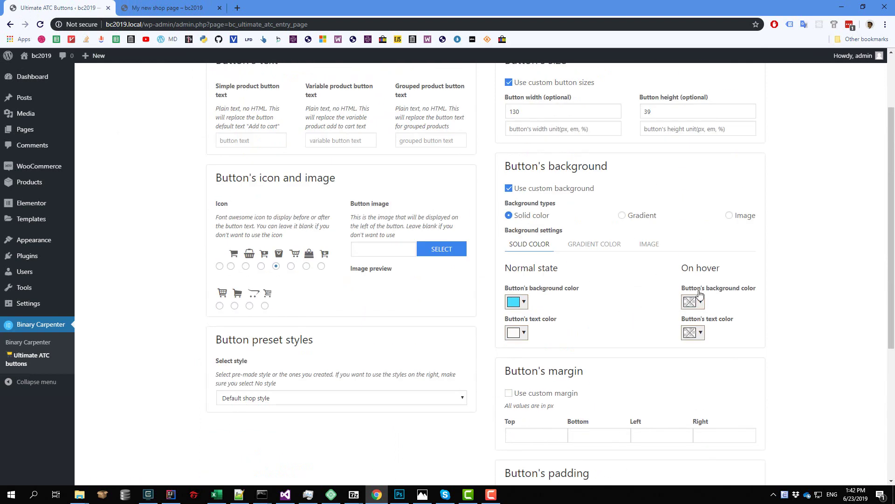
# Step: Set the on-hover button background colour to light cyan #8ae9ff
pyautogui.click(700, 302)
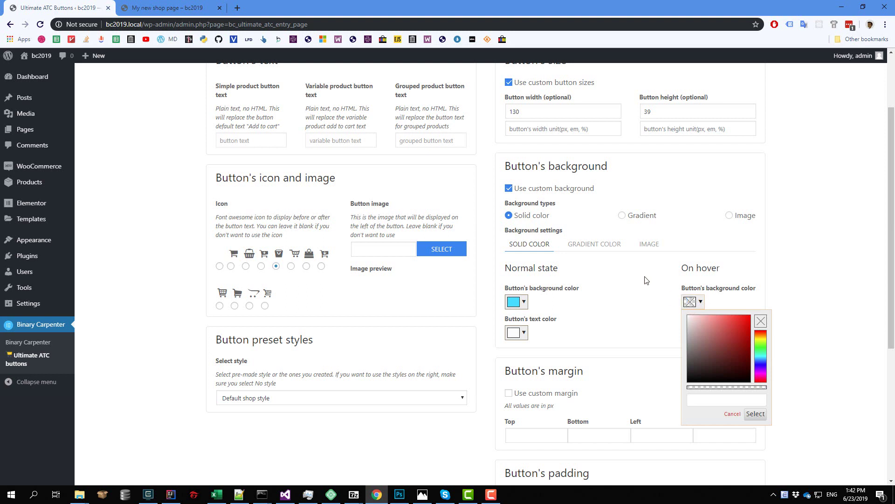
pyautogui.click(764, 356)
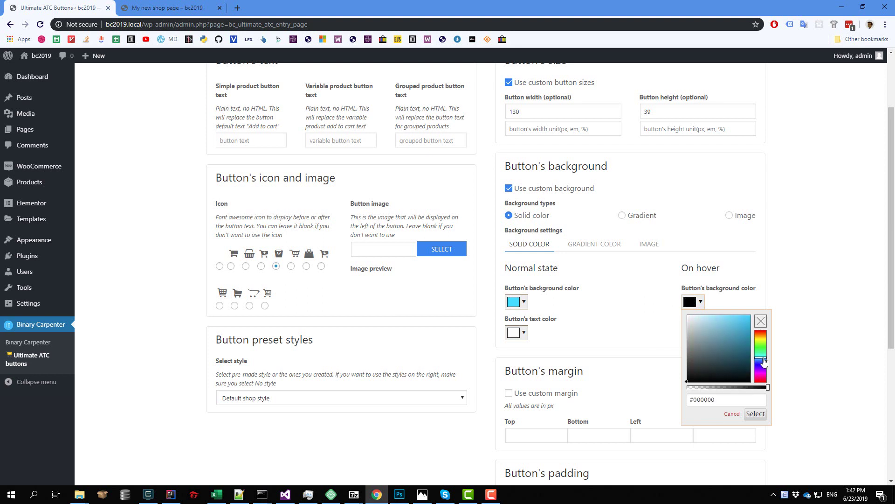
pyautogui.moveTo(740, 334)
pyautogui.mouseDown()
pyautogui.moveTo(741, 322)
pyautogui.moveTo(716, 316)
pyautogui.mouseUp()
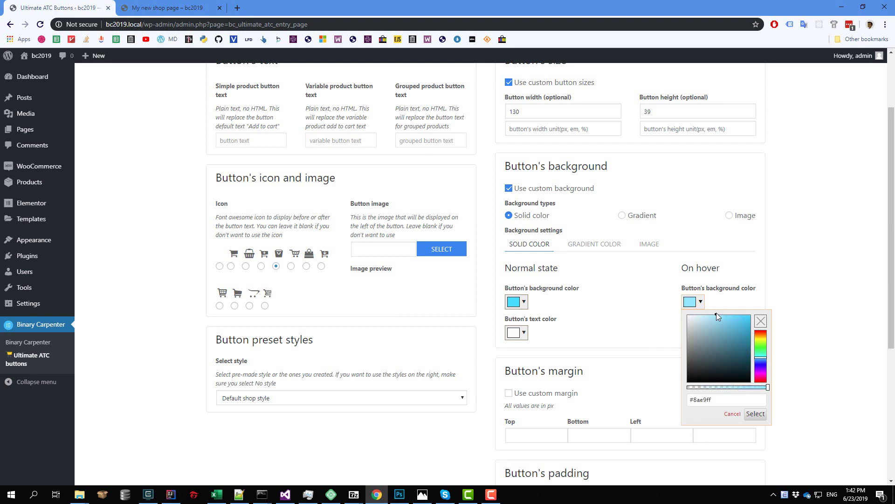
pyautogui.click(756, 414)
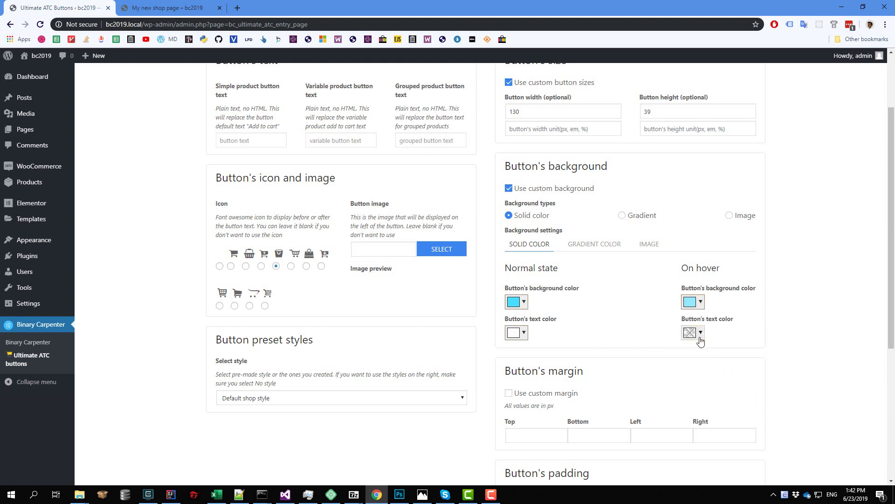
# Step: Set the on-hover text colour to grey #676767 and save the settings
pyautogui.click(696, 332)
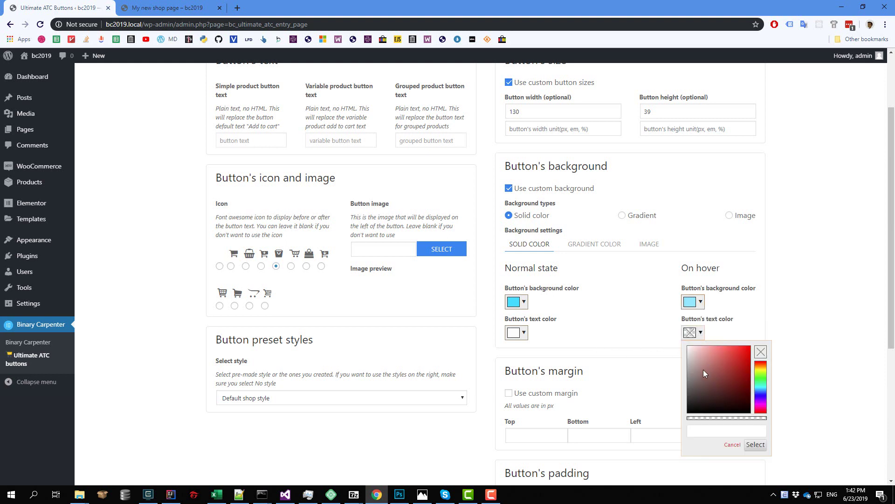
pyautogui.moveTo(704, 373); pyautogui.dragTo(677, 384)
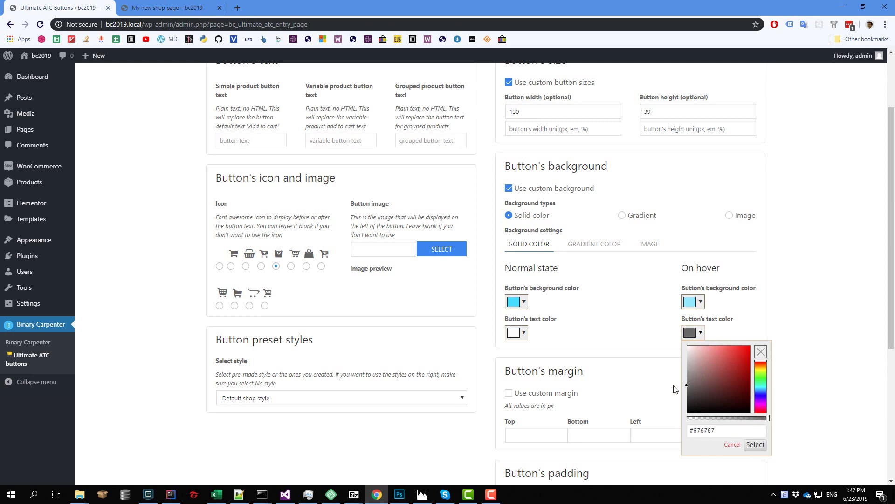
pyautogui.click(655, 340)
pyautogui.scroll(-5, 349, 409)
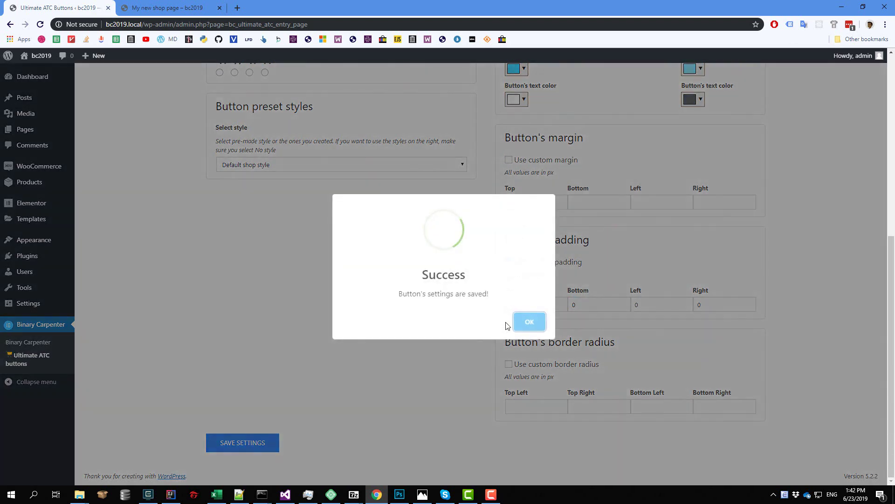
pyautogui.click(524, 320)
pyautogui.click(175, 4)
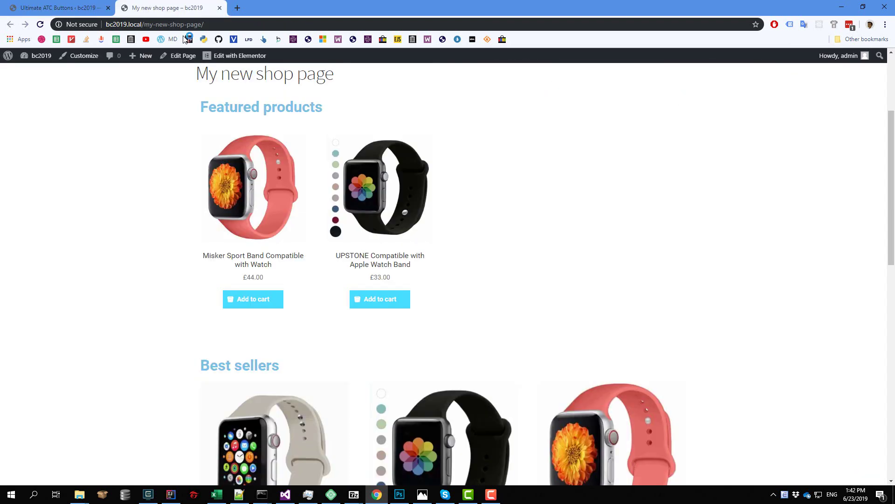
pyautogui.click(40, 24)
pyautogui.click(65, 7)
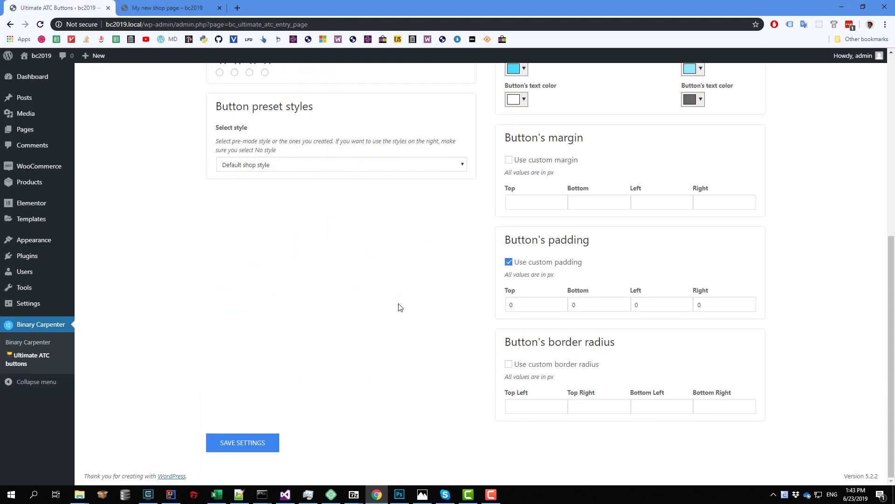
# Step: Set the button background type to Gradient and show the Gradient Color settings
pyautogui.scroll(3, 399, 307)
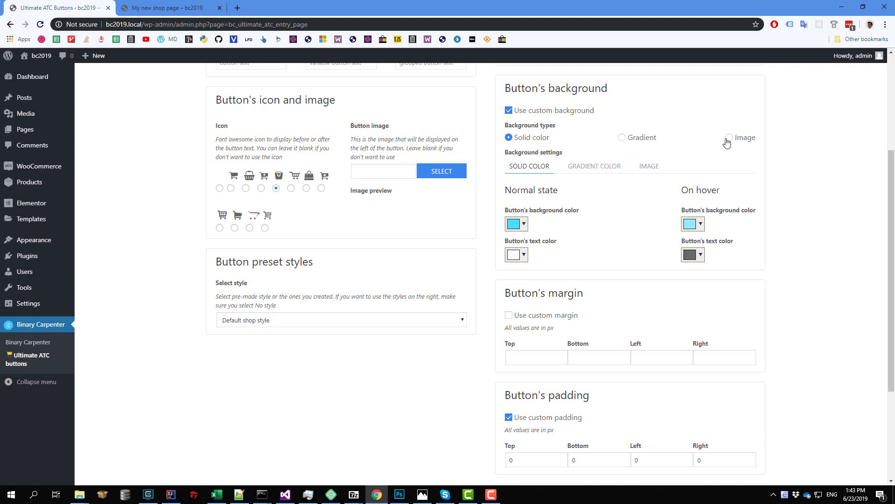
pyautogui.click(727, 140)
pyautogui.click(622, 140)
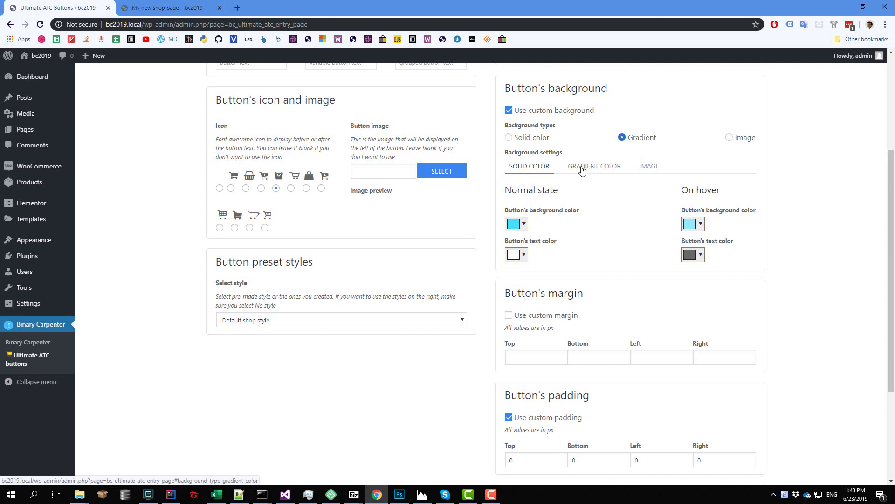
pyautogui.click(590, 169)
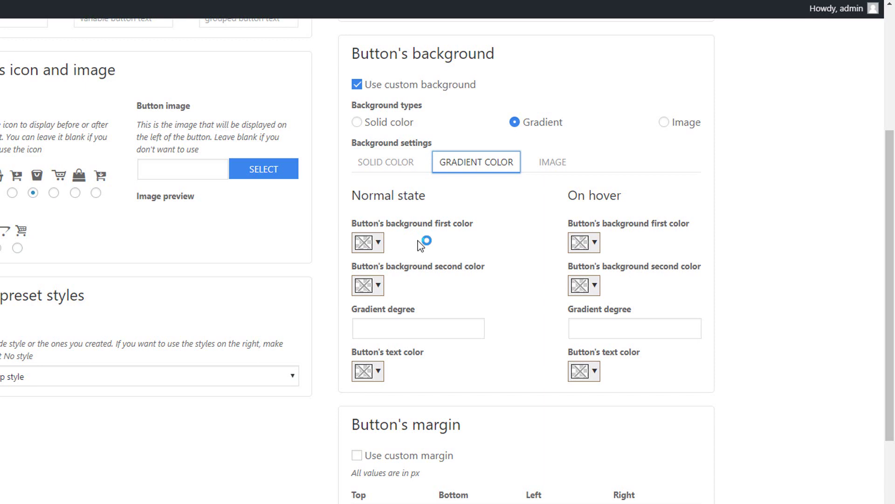
# Step: Clear the stray text selection on the settings page
pyautogui.click(508, 122)
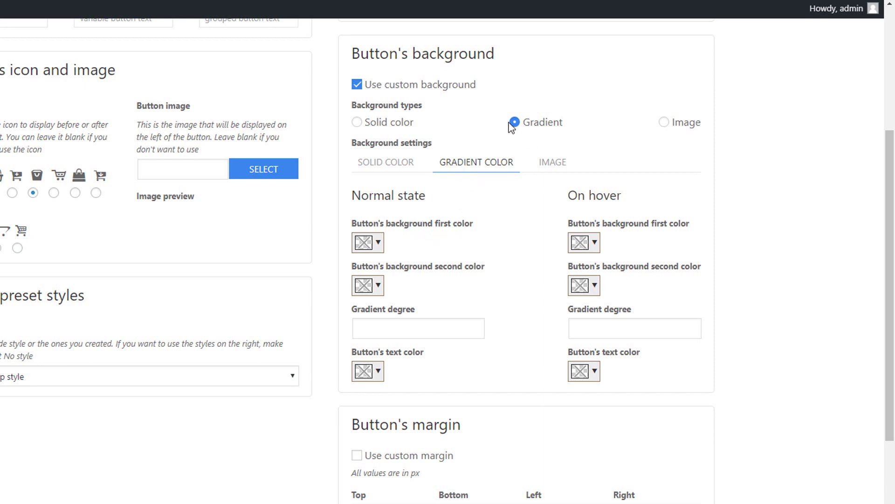
pyautogui.doubleClick(509, 124)
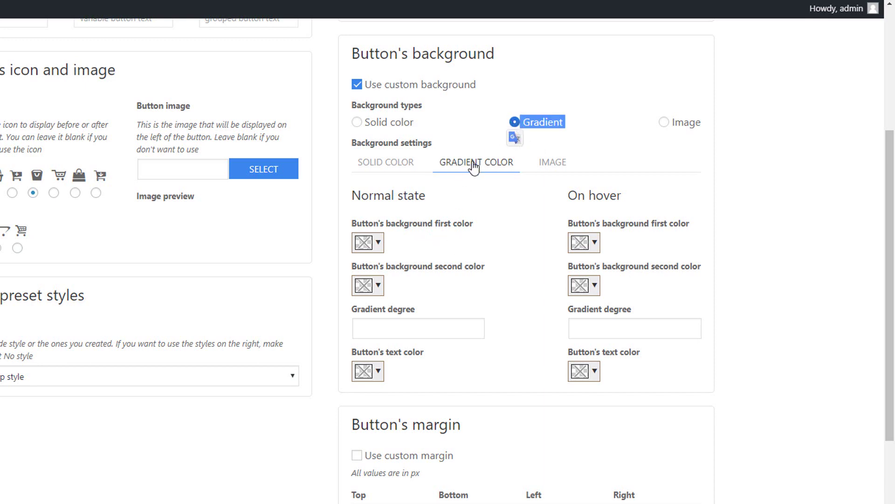
pyautogui.click(474, 166)
pyautogui.click(472, 168)
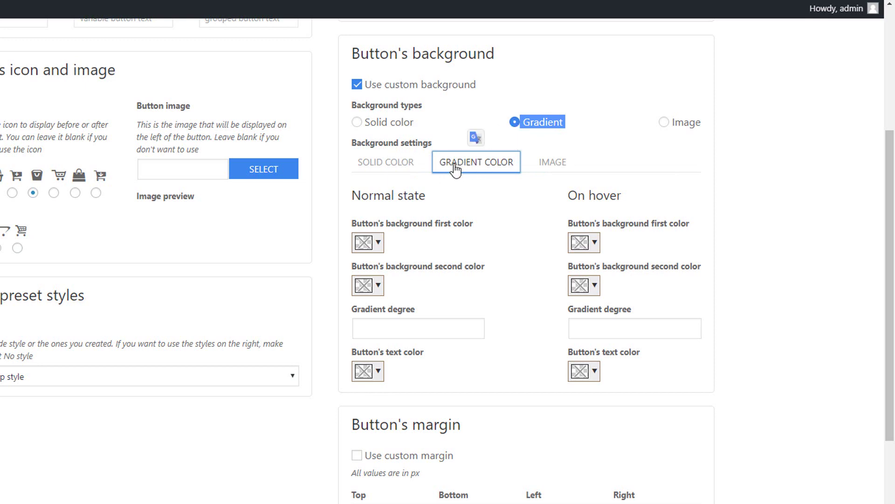
pyautogui.click(474, 171)
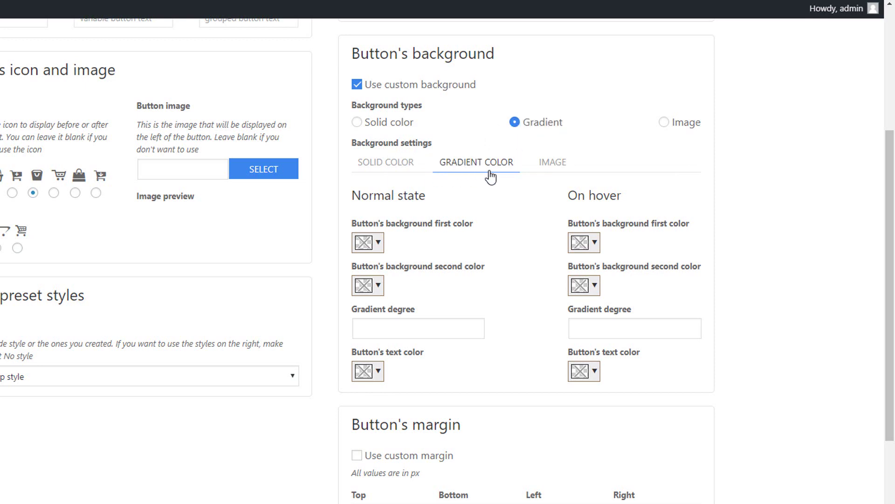
# Step: Set the normal gradient colours to red #ff3232 and lighter red #ff6666
pyautogui.click(380, 243)
pyautogui.moveTo(437, 277); pyautogui.dragTo(419, 254)
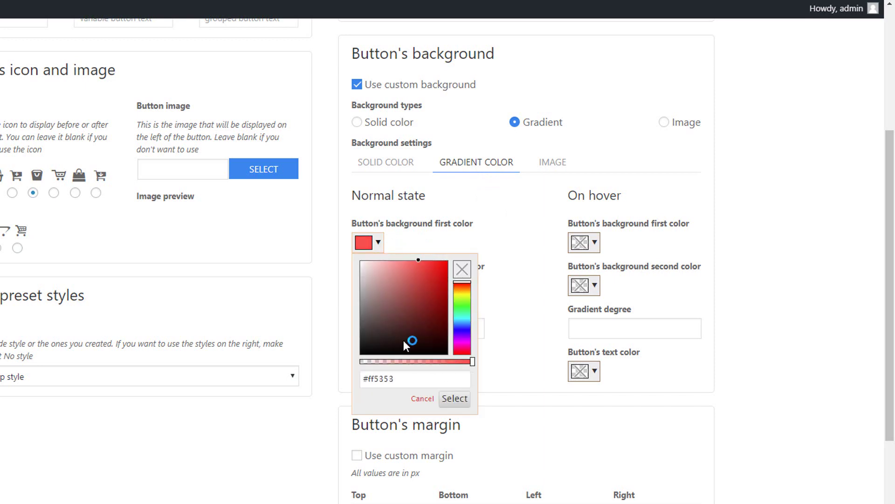
pyautogui.moveTo(423, 263); pyautogui.dragTo(430, 252)
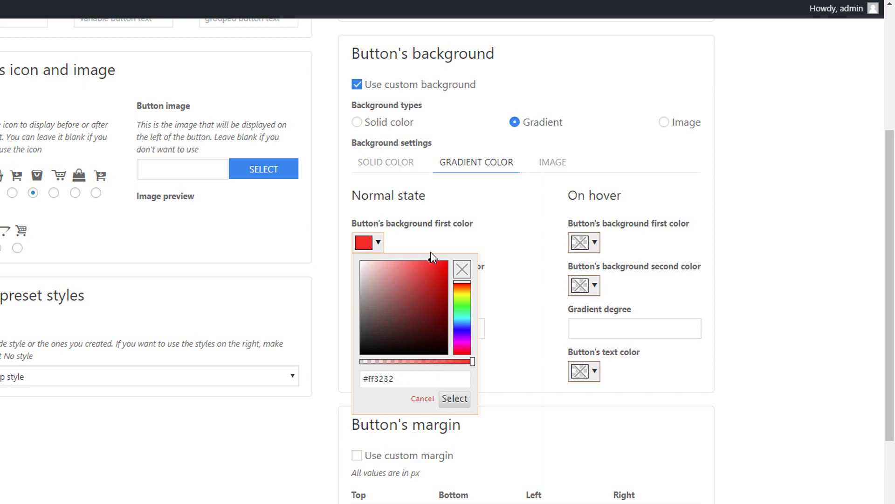
pyautogui.doubleClick(386, 381)
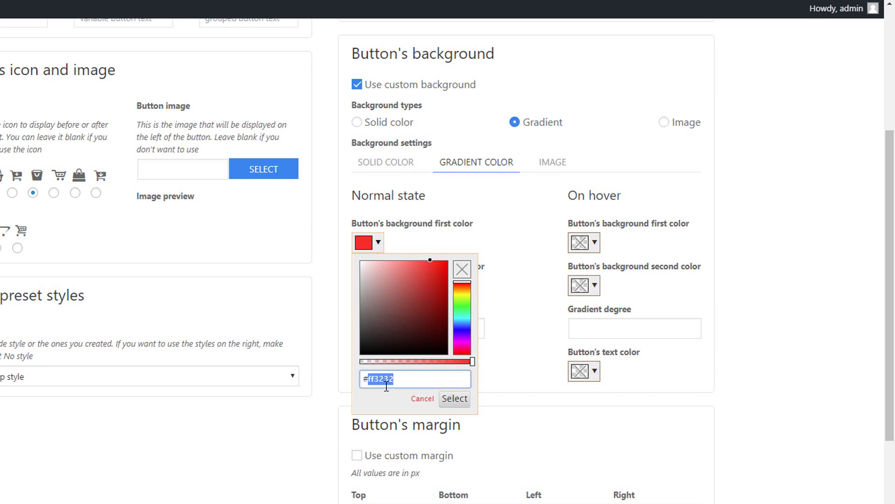
pyautogui.click(454, 398)
pyautogui.click(379, 286)
pyautogui.click(424, 418)
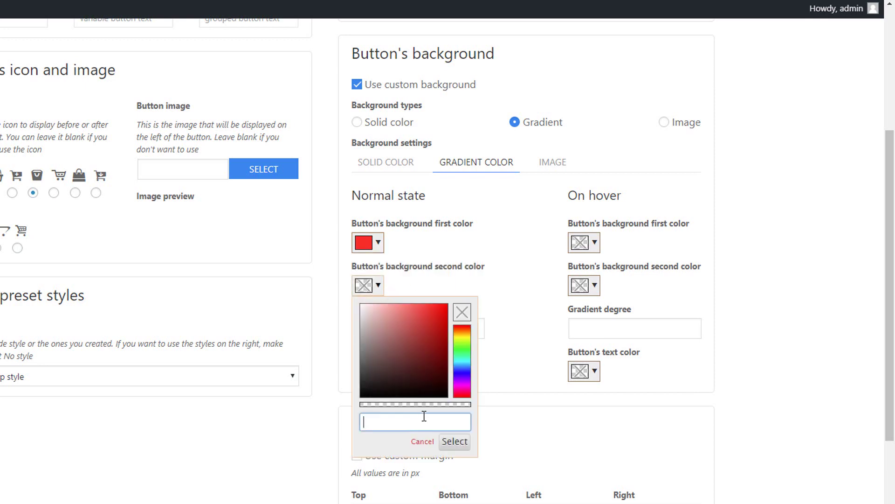
pyautogui.write('#ff3232')
pyautogui.click(412, 305)
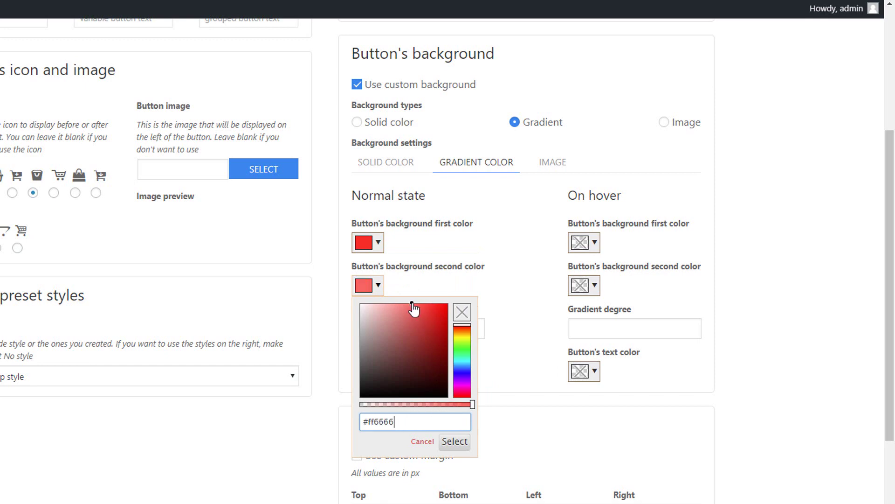
pyautogui.click(454, 442)
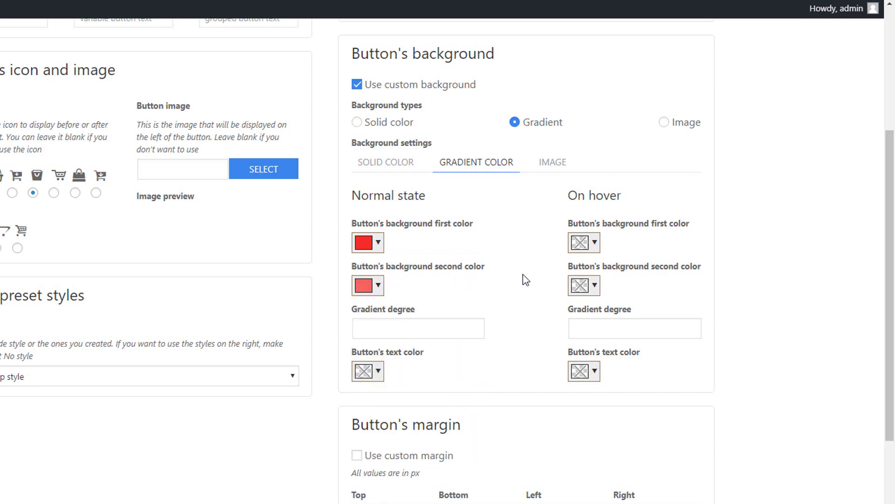
# Step: Set the hover gradient colours to pale reds #ff6c6c and #ffa5a5
pyautogui.click(595, 246)
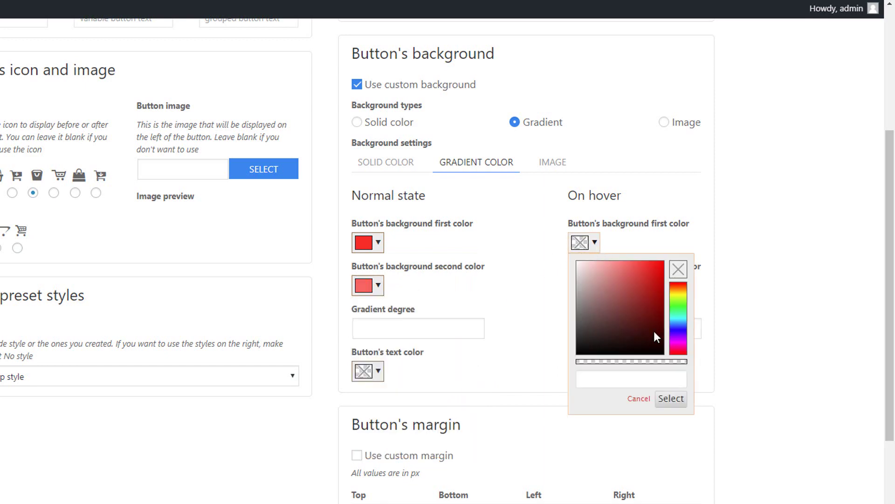
pyautogui.click(638, 379)
pyautogui.write('#ff3232')
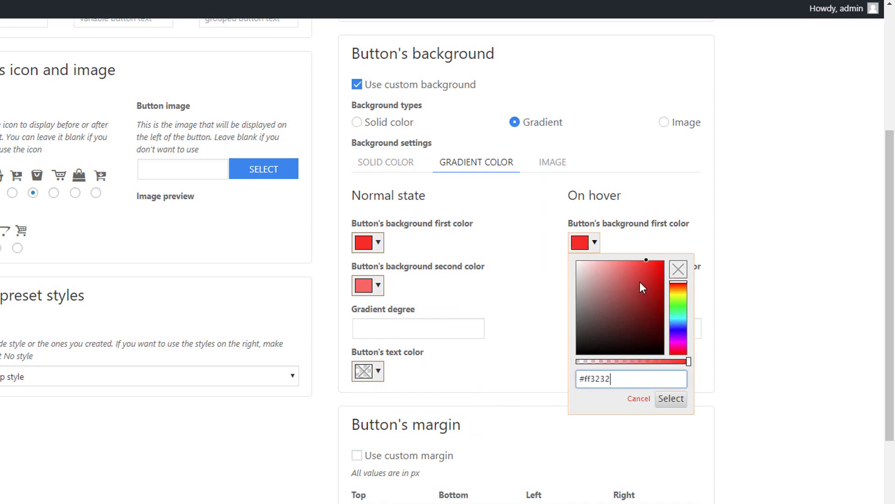
pyautogui.click(627, 260)
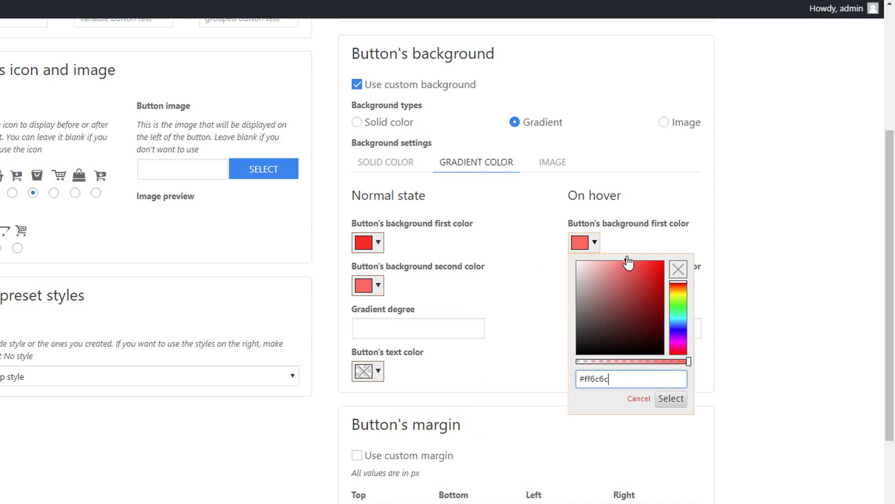
pyautogui.click(669, 398)
pyautogui.click(595, 285)
pyautogui.click(612, 414)
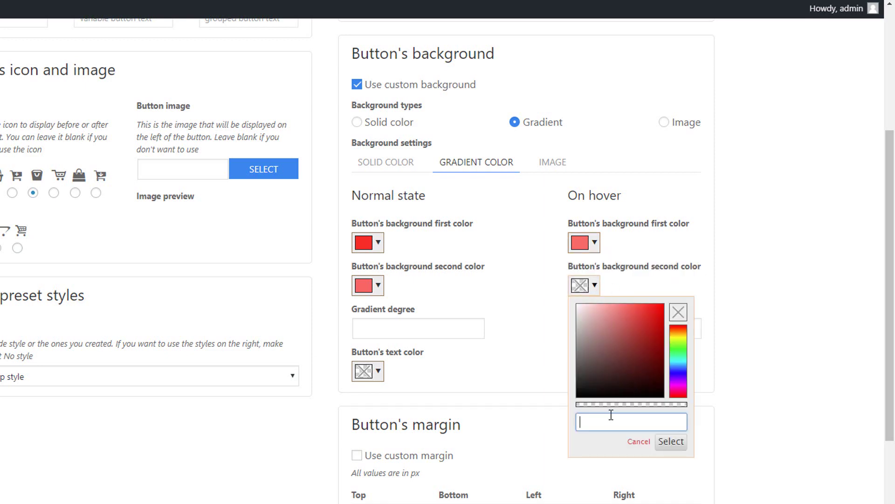
pyautogui.write('#ff3232')
pyautogui.click(607, 303)
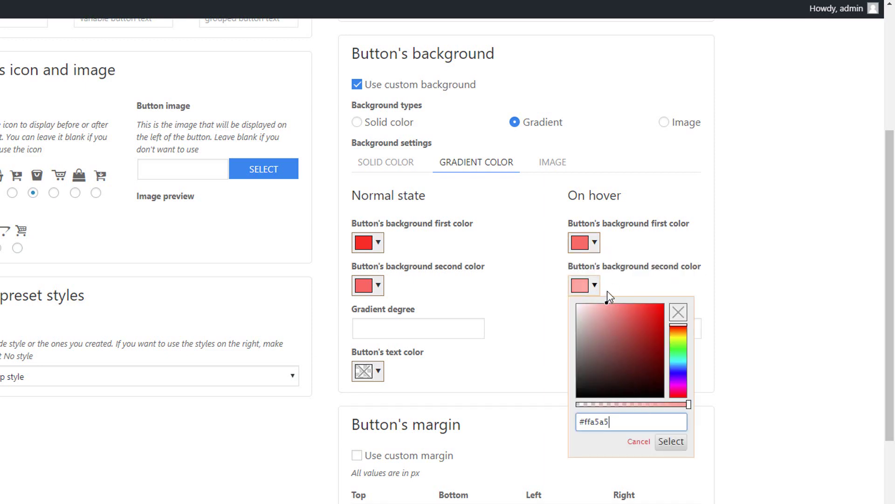
pyautogui.click(671, 441)
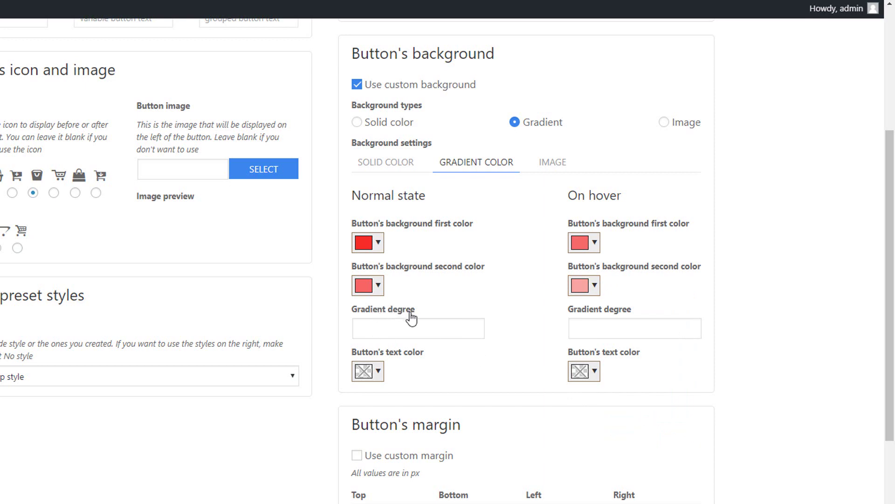
# Step: Set the gradient degrees to 50 and 90 and the normal text colour to near-white
pyautogui.click(420, 331)
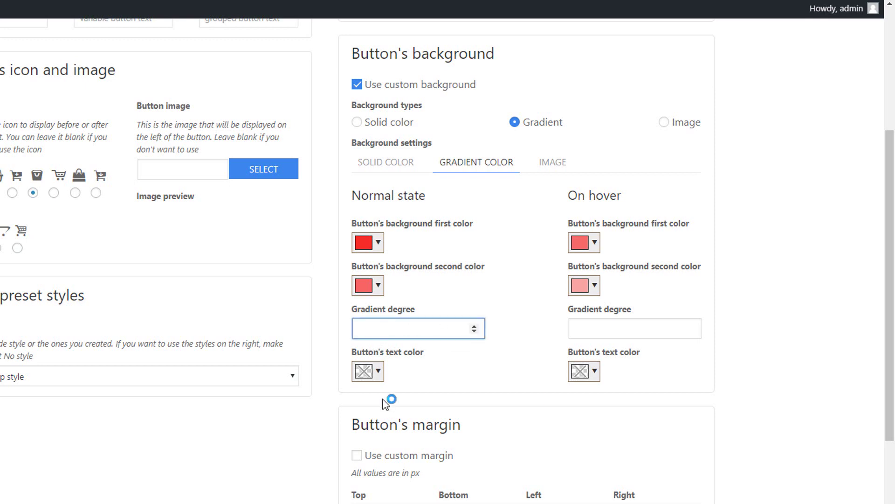
pyautogui.click(616, 332)
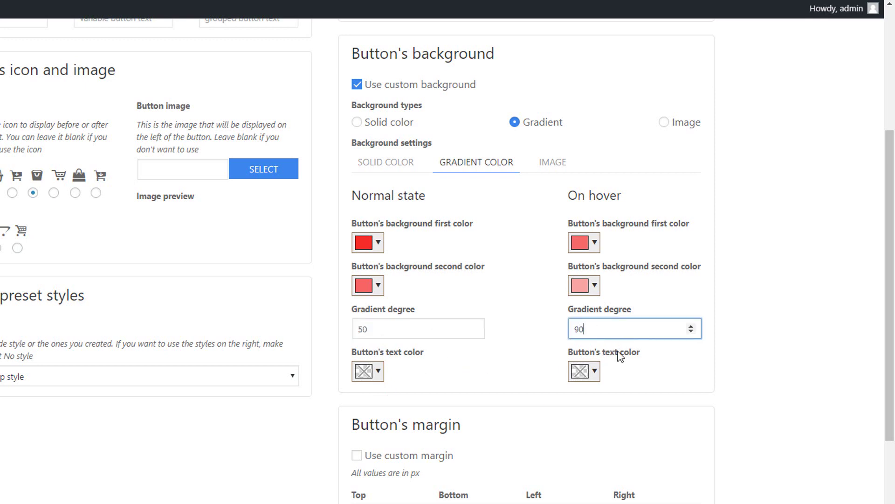
pyautogui.click(366, 370)
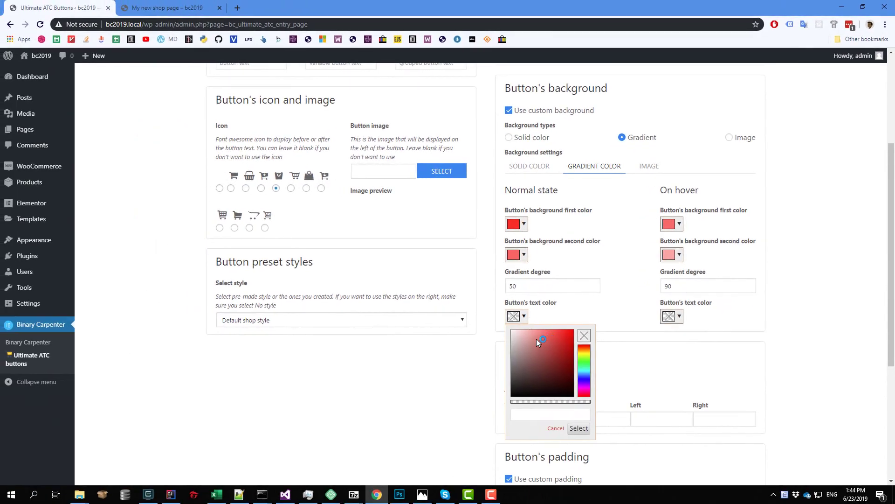
pyautogui.click(537, 341)
pyautogui.click(570, 312)
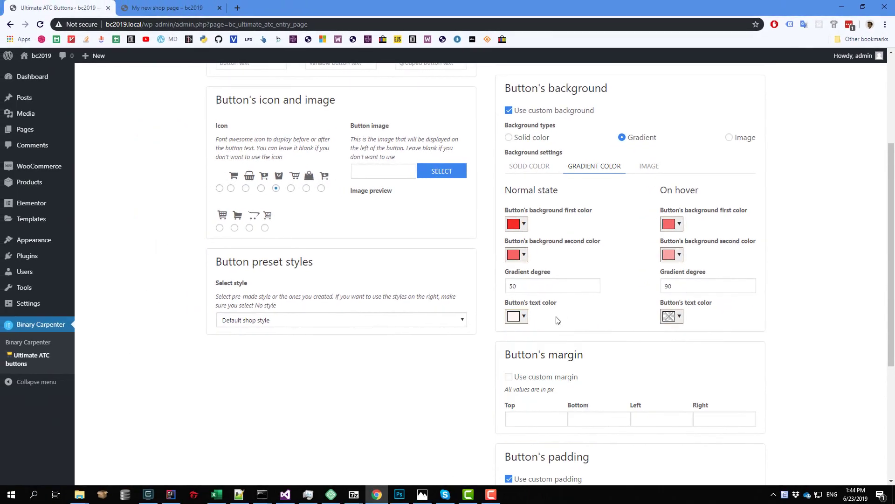
# Step: Set the hover text colour to white
pyautogui.click(679, 317)
pyautogui.moveTo(674, 347); pyautogui.dragTo(668, 330)
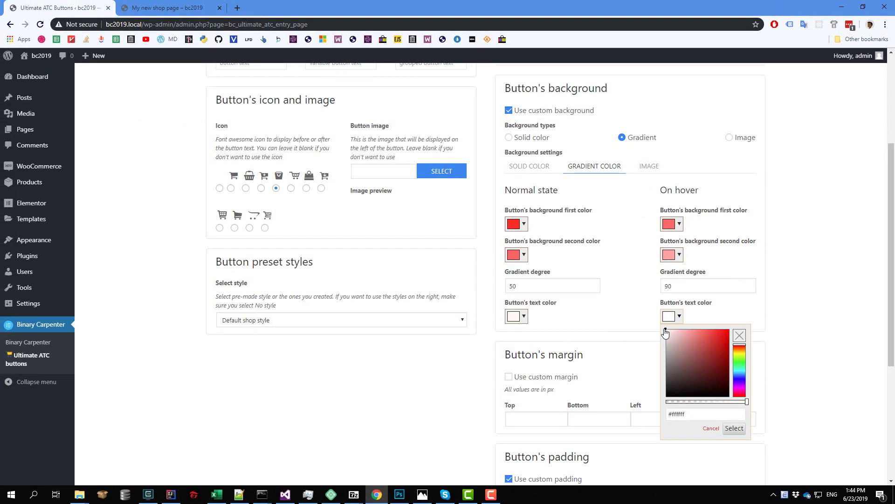
pyautogui.click(633, 303)
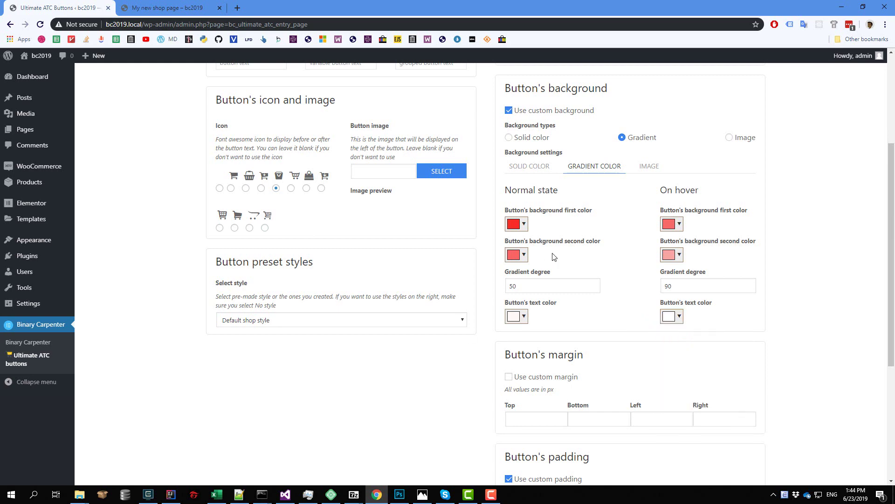
# Step: Save the button settings and switch to the shop page tab
pyautogui.scroll(-5, 228, 410)
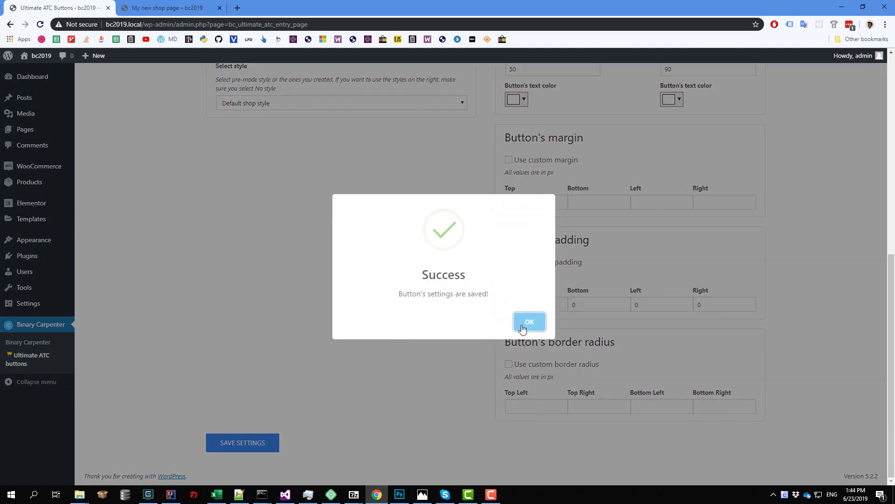
pyautogui.click(528, 320)
pyautogui.scroll(2, 317, 308)
pyautogui.scroll(5, 317, 308)
pyautogui.click(167, 8)
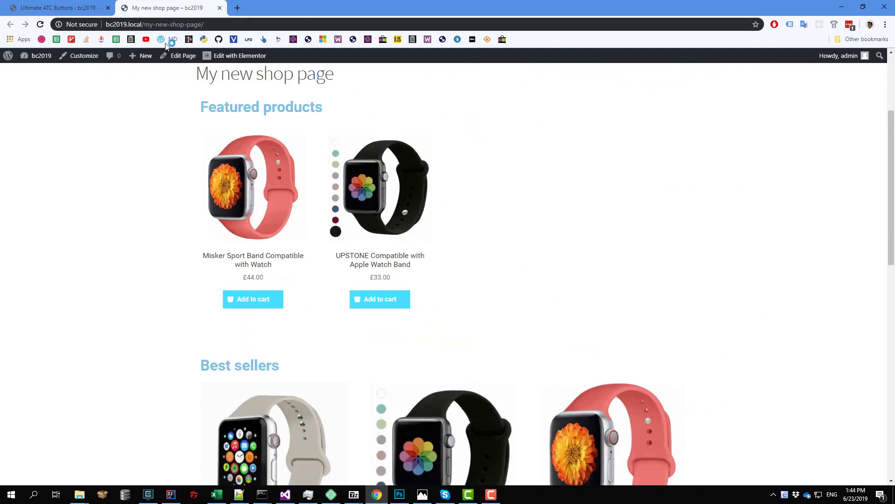
# Step: Reload the shop page, test the red gradient Add to cart button, and return to the settings
pyautogui.click(40, 25)
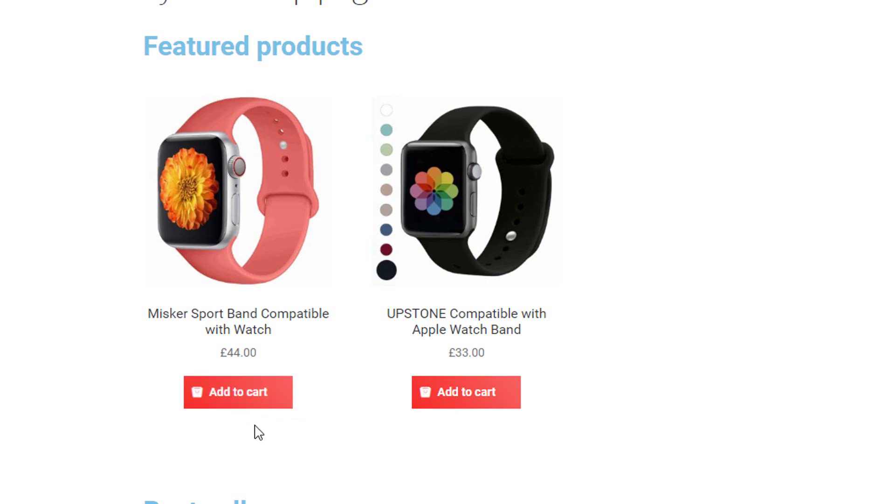
pyautogui.click(259, 400)
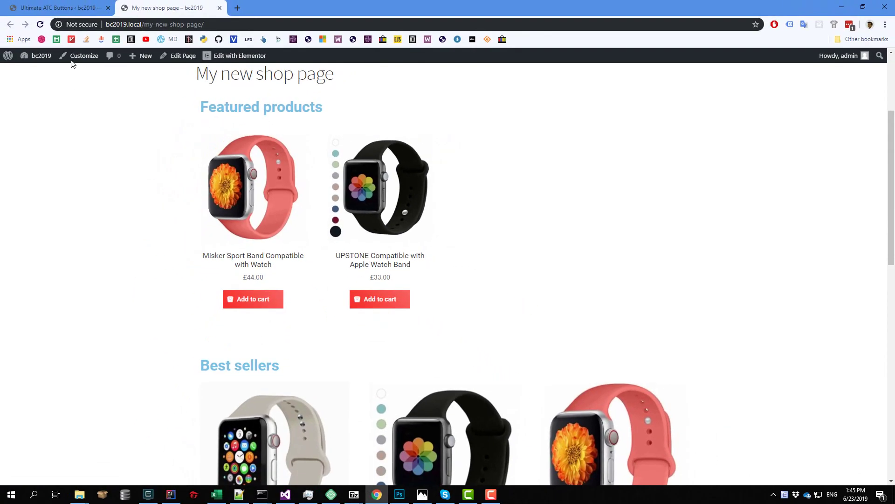
pyautogui.click(75, 8)
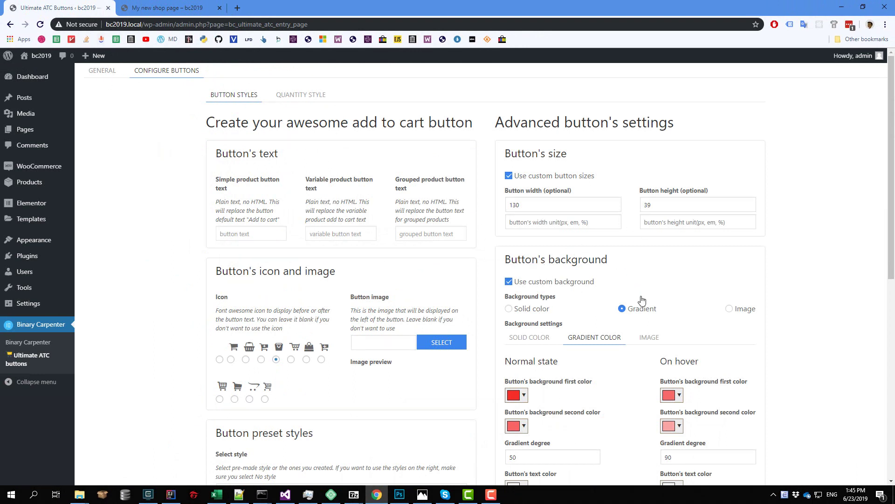
# Step: Set the button background type to Image and show the Image tab settings
pyautogui.click(731, 311)
pyautogui.click(649, 341)
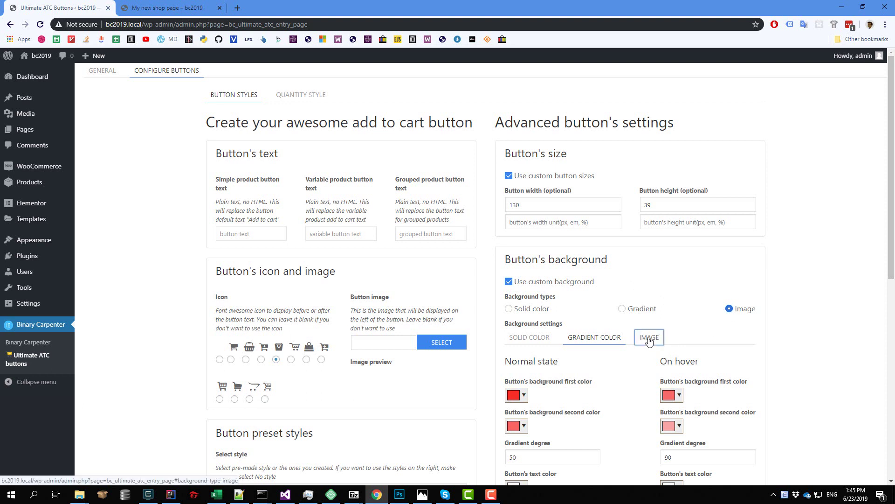
pyautogui.scroll(-2, 646, 338)
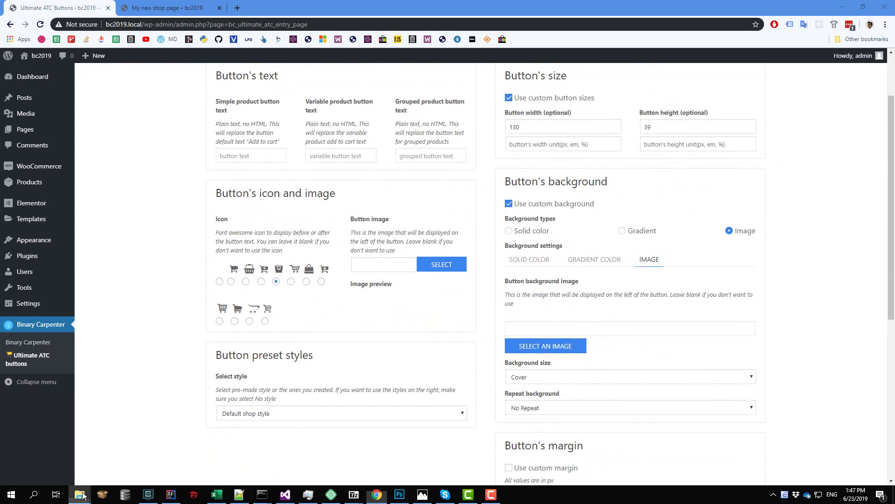
pyautogui.moveTo(81, 492)
pyautogui.click(117, 454)
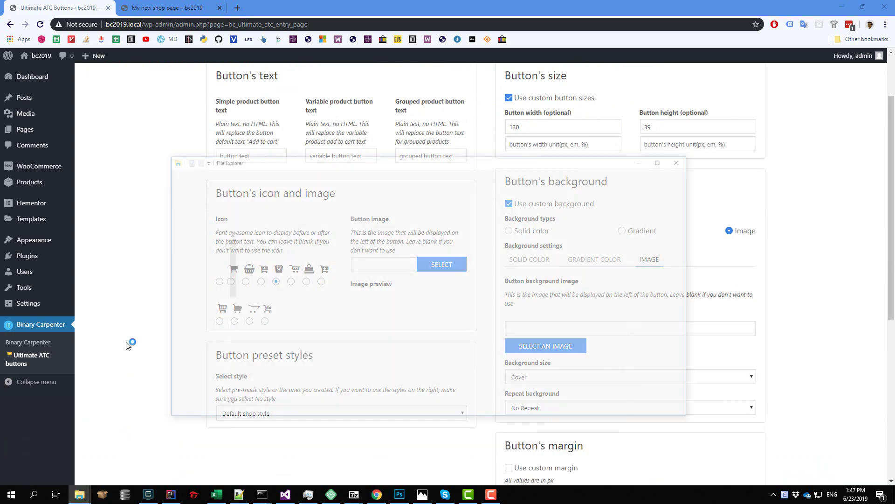
pyautogui.click(220, 215)
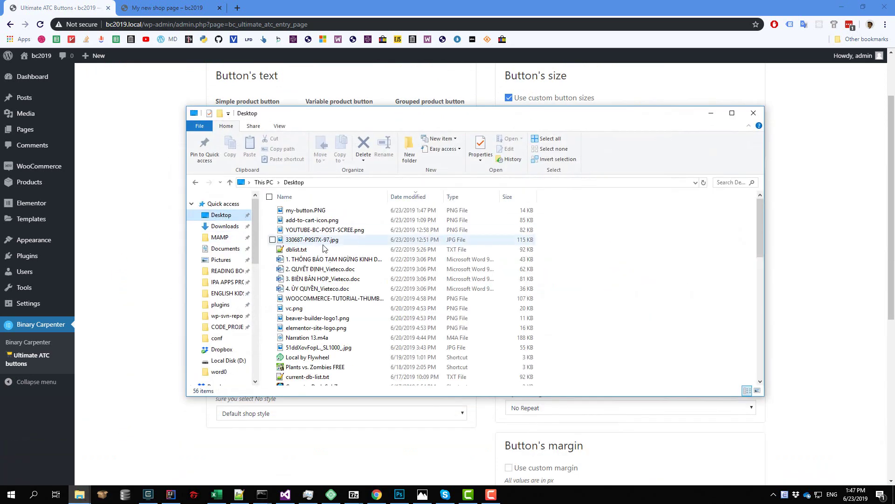
pyautogui.doubleClick(307, 210)
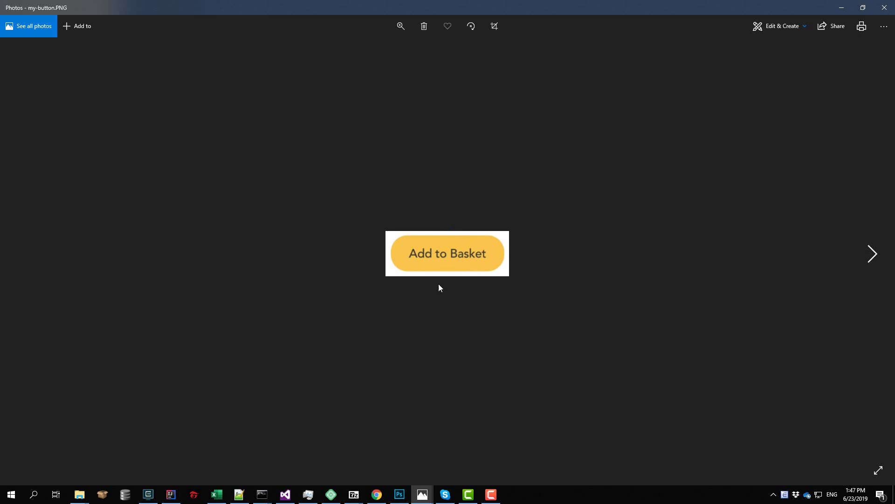
pyautogui.click(885, 7)
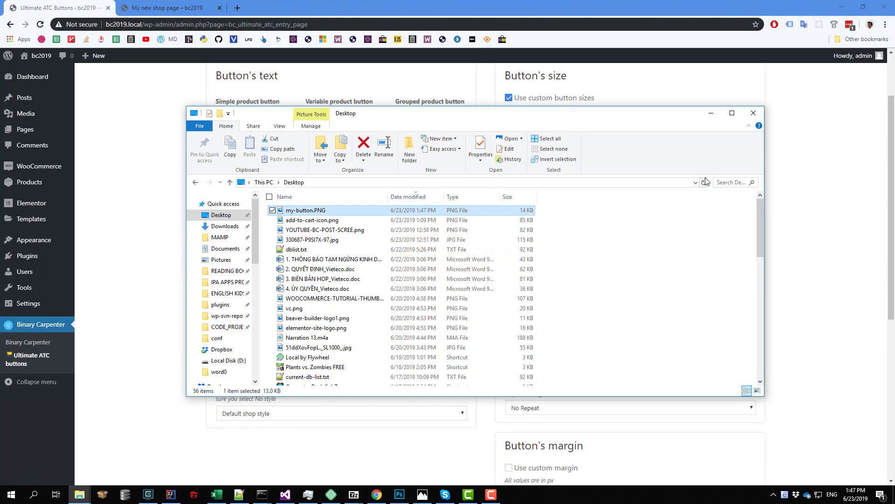
pyautogui.click(811, 236)
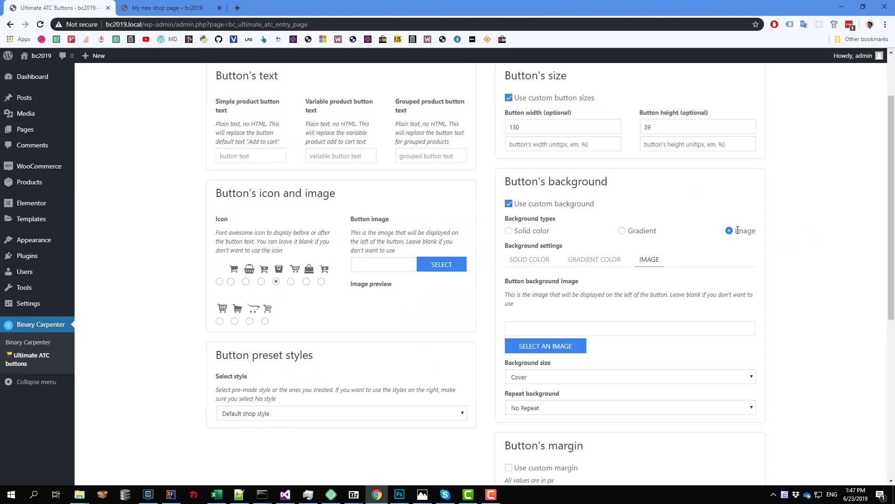
# Step: Upload my-button.PNG through the media library and use it as the button background image
pyautogui.click(570, 350)
pyautogui.click(41, 94)
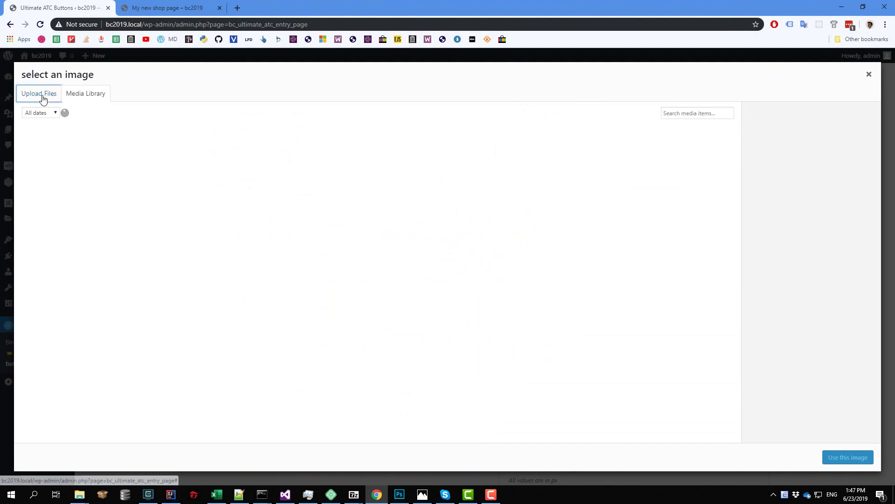
pyautogui.click(457, 255)
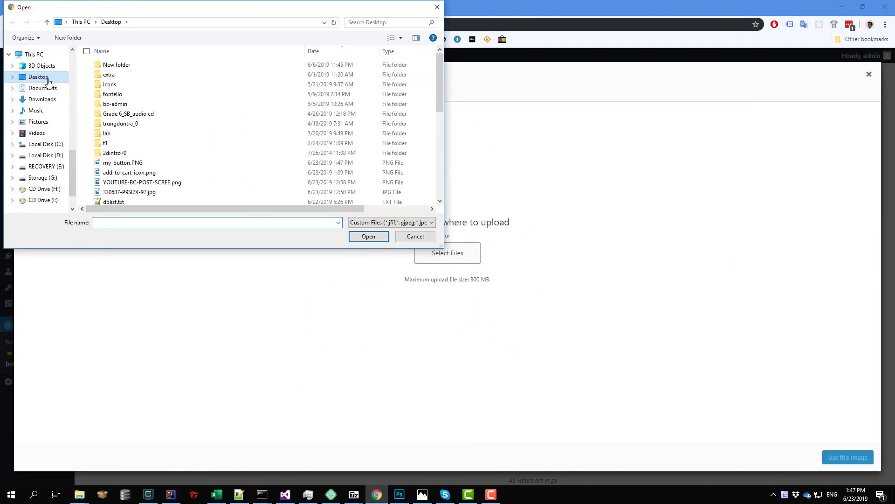
pyautogui.doubleClick(140, 162)
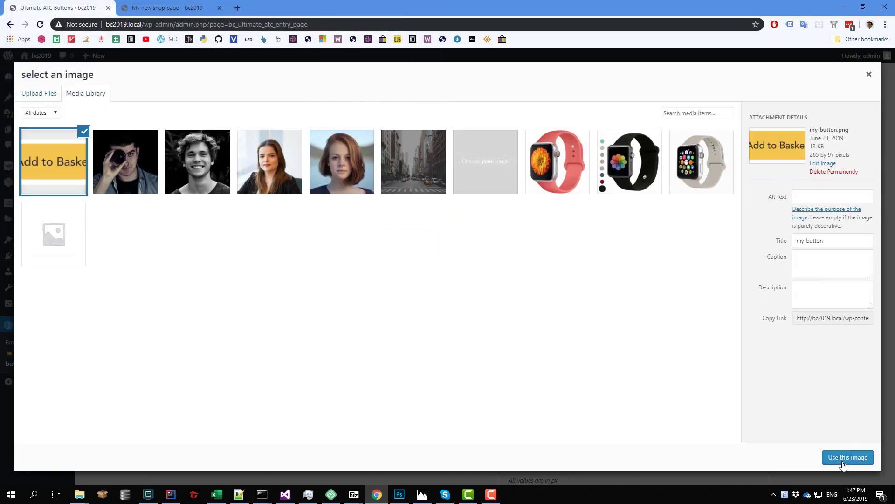
pyautogui.click(847, 458)
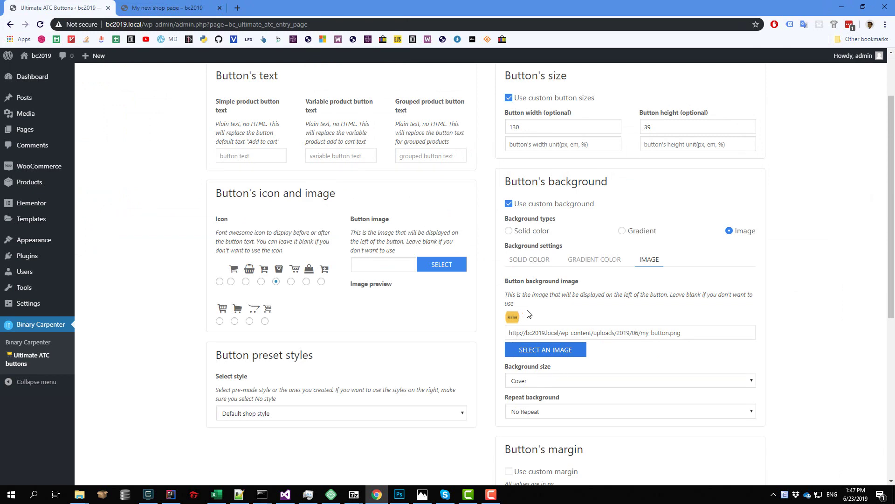
# Step: Keep the background size on Cover and the repeat setting on No Repeat
pyautogui.scroll(-3, 615, 399)
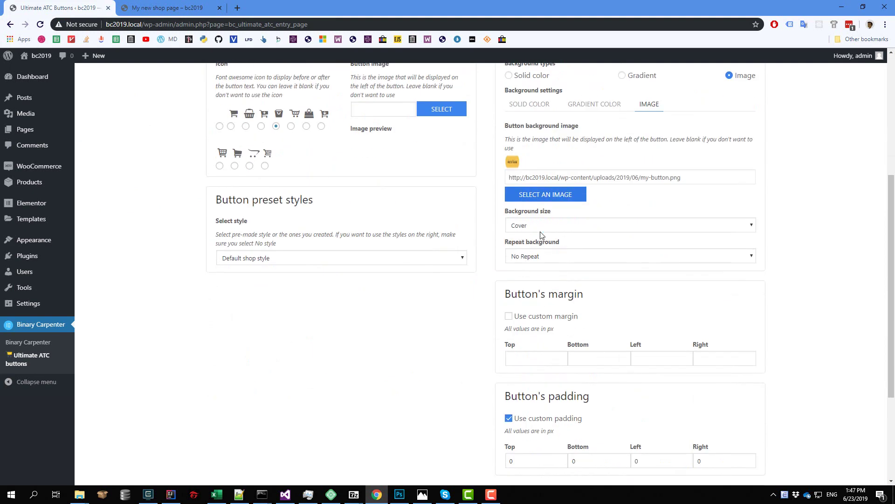
pyautogui.click(583, 227)
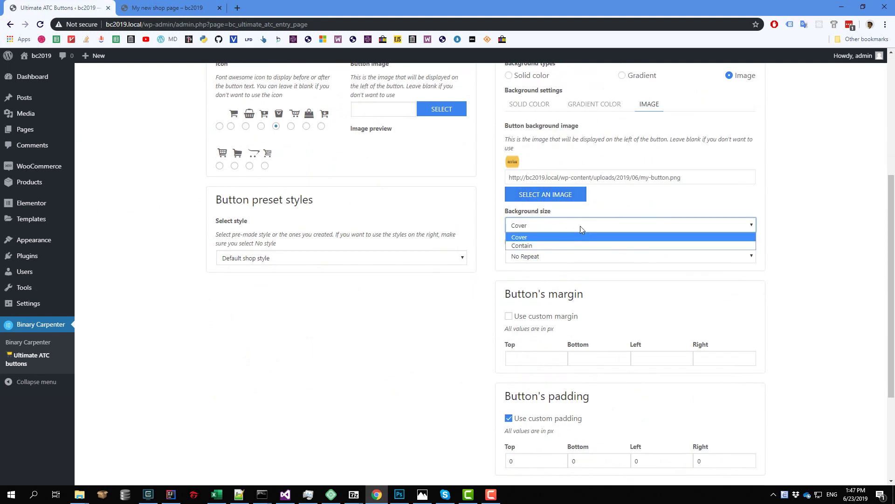
pyautogui.click(534, 237)
pyautogui.click(546, 256)
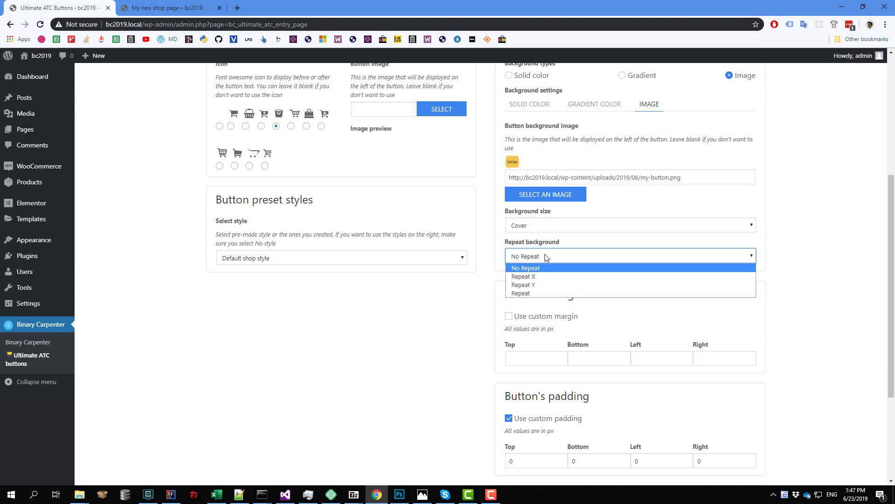
pyautogui.click(532, 269)
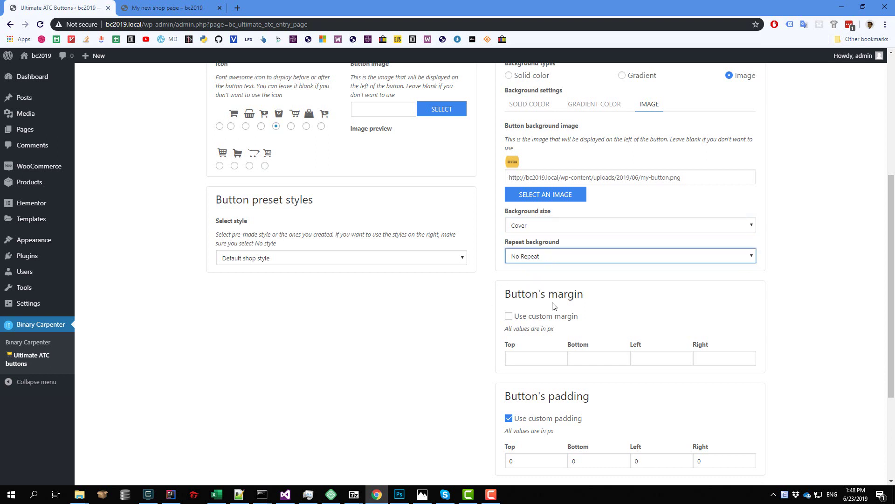
pyautogui.scroll(2, 554, 305)
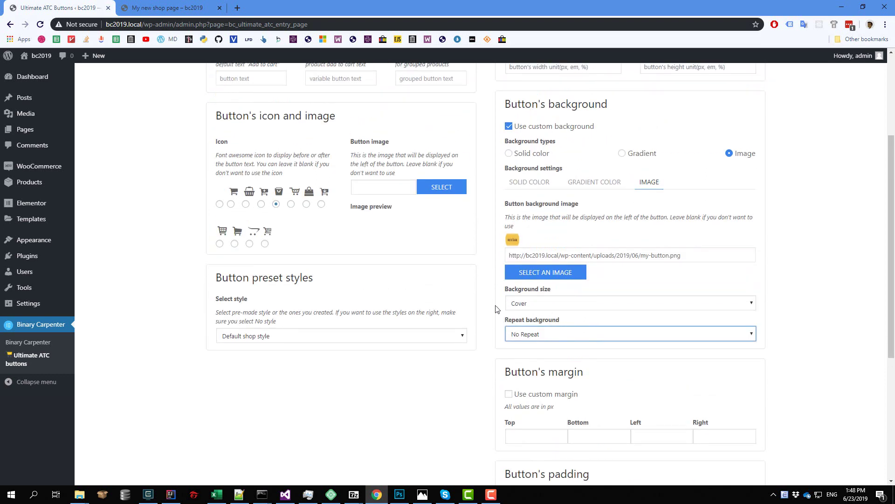
pyautogui.click(553, 338)
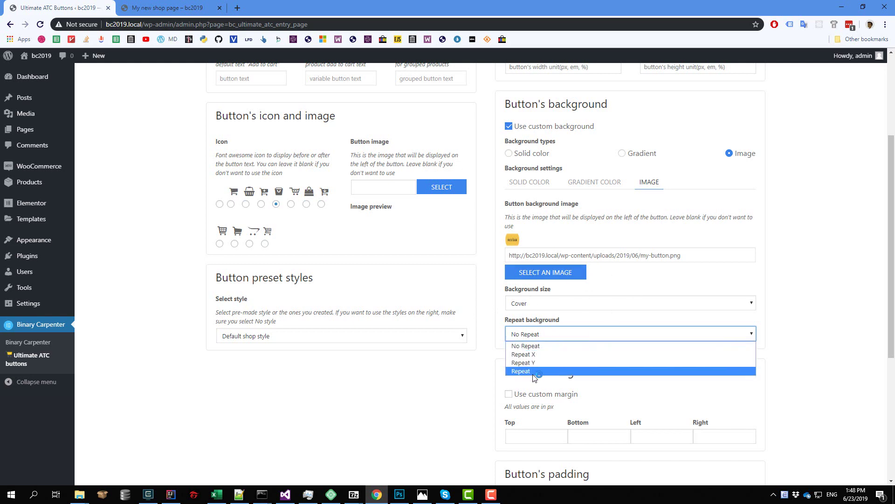
pyautogui.click(479, 366)
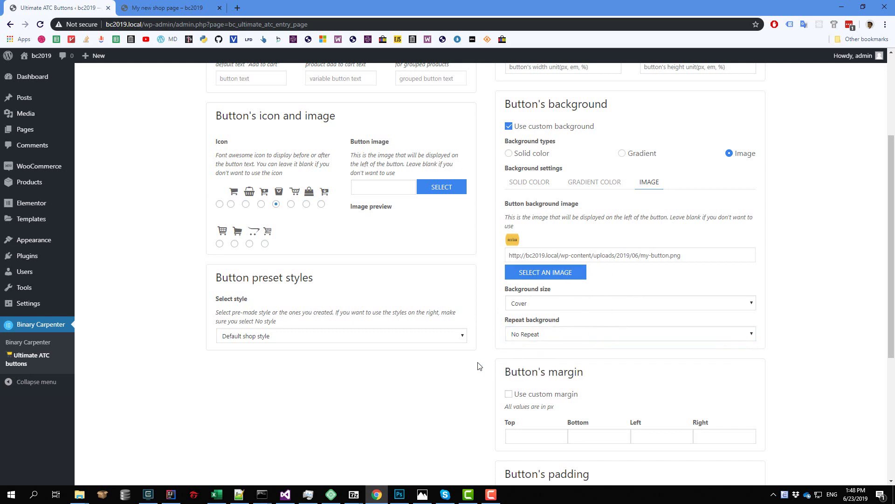
pyautogui.scroll(-5, 303, 378)
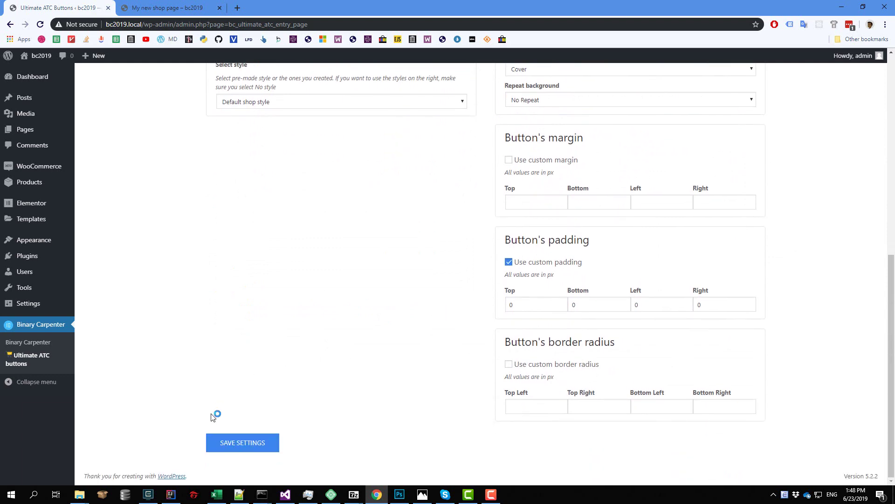
# Step: Save the image background settings and switch to the shop page tab
pyautogui.click(247, 443)
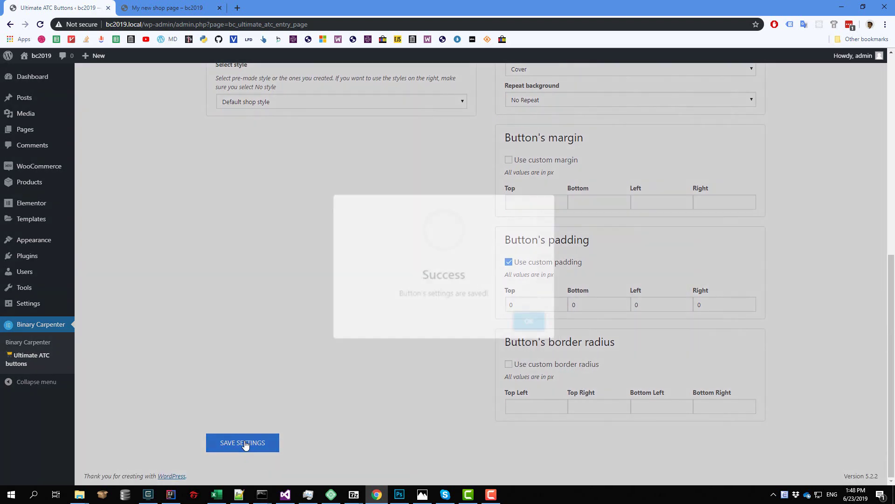
pyautogui.click(527, 322)
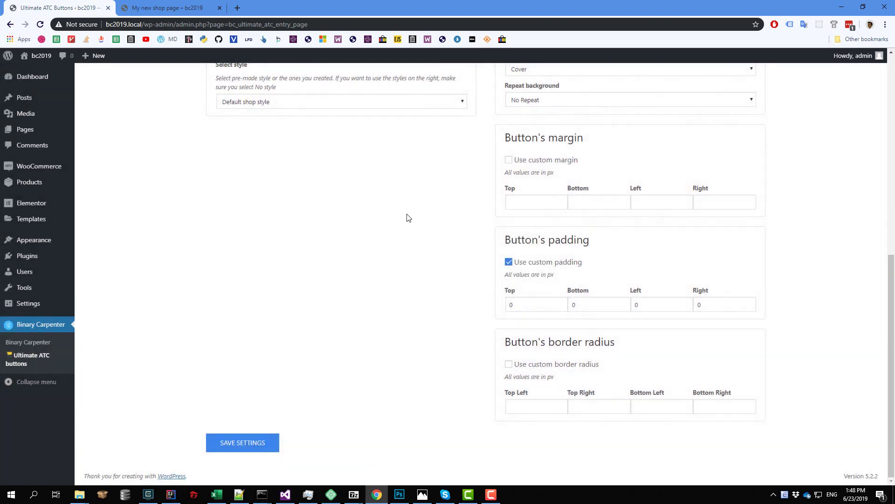
pyautogui.click(184, 8)
# Step: Reload the shop page to check the yellow image buttons, then return to Ultimate ATC Buttons
pyautogui.click(41, 24)
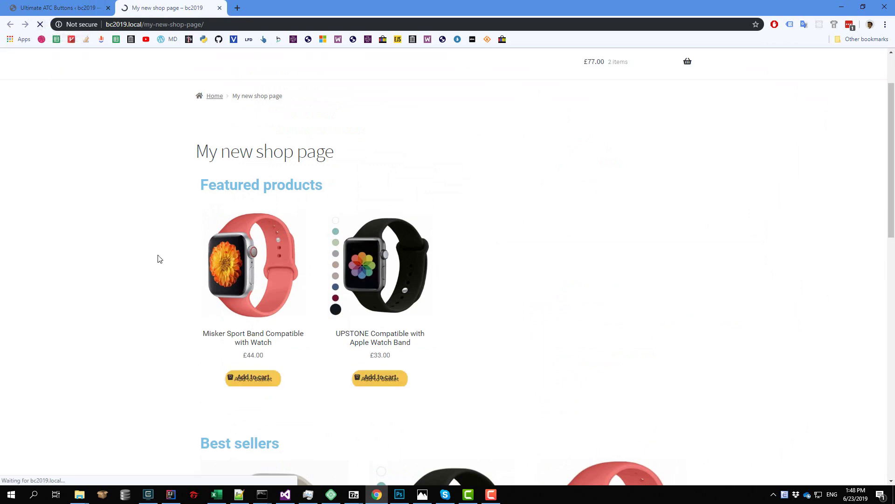
pyautogui.scroll(-2, 278, 381)
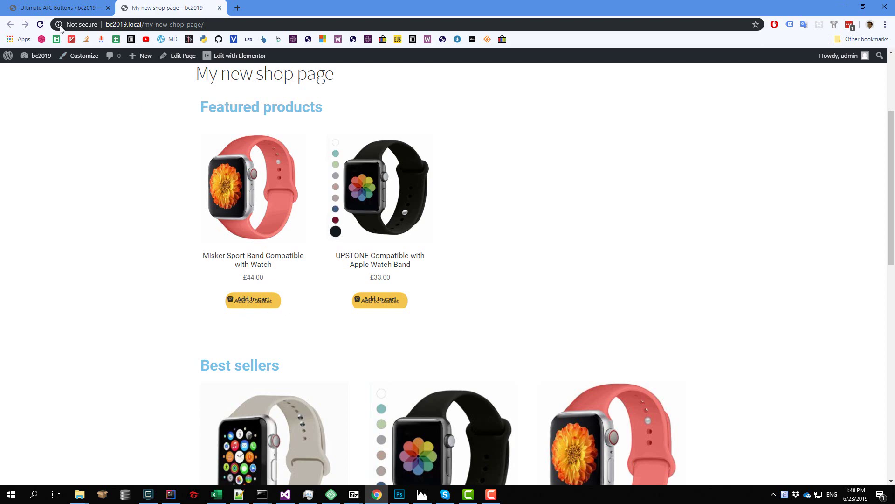
pyautogui.click(58, 7)
pyautogui.scroll(1, 297, 196)
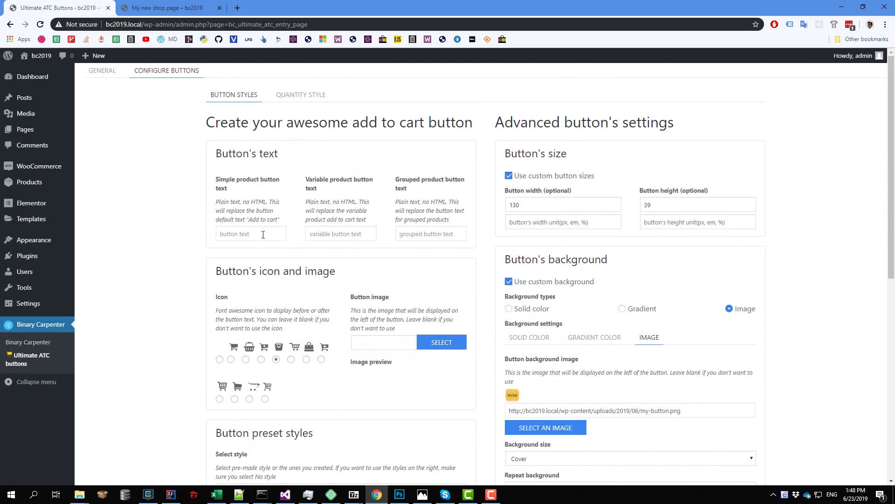
# Step: Empty the simple product button text, save the settings, and view the shop page
pyautogui.click(263, 235)
pyautogui.scroll(-8, 238, 240)
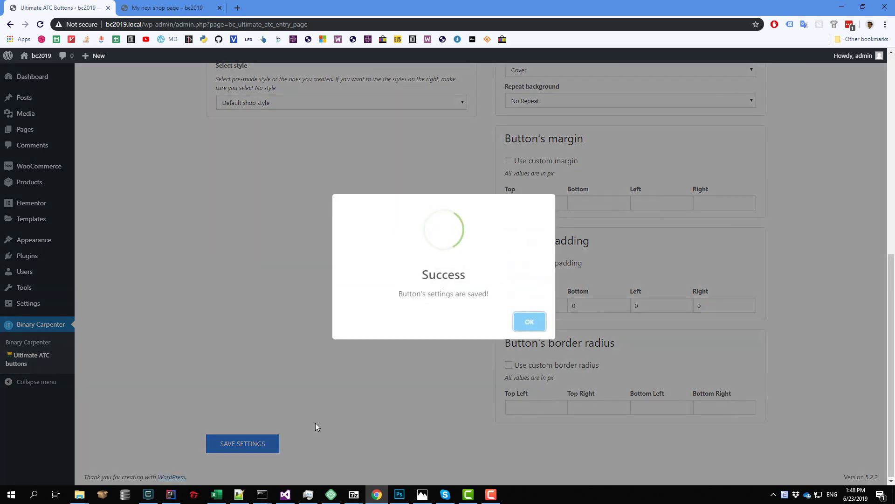
pyautogui.click(521, 321)
pyautogui.click(137, 4)
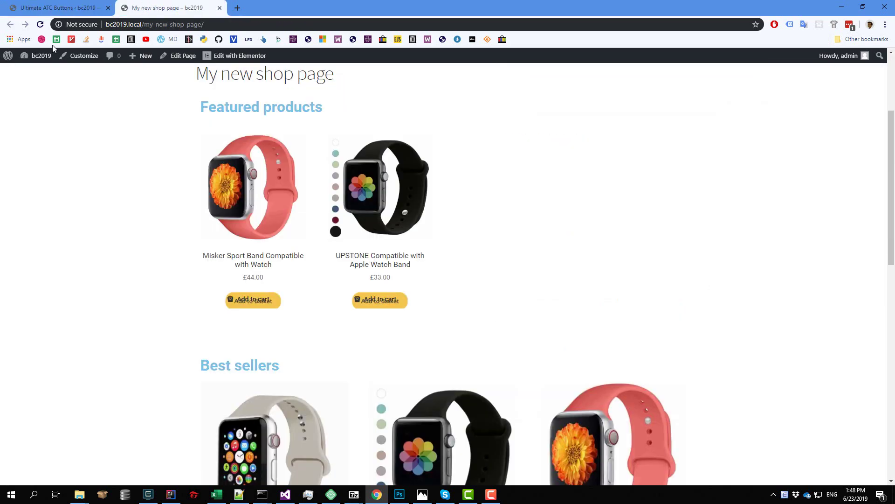
# Step: Reload the shop page to see image-only 'Add to Basket' buttons, then return to settings
pyautogui.click(40, 24)
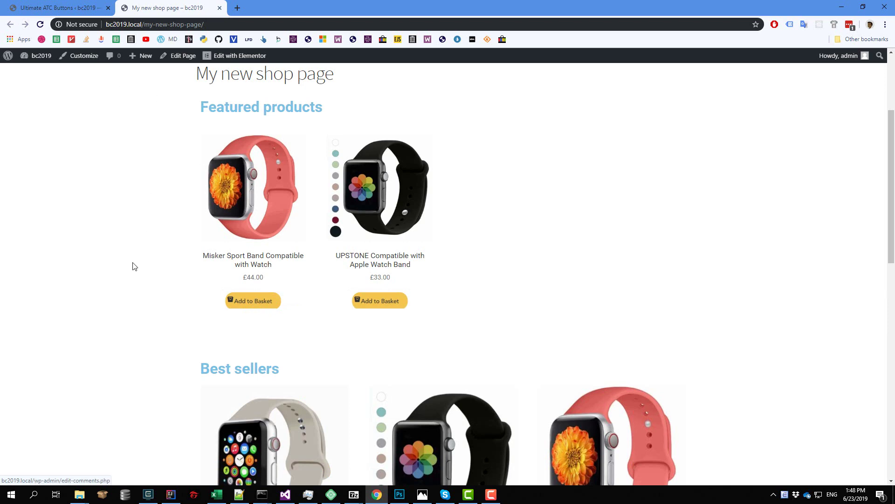
pyautogui.click(84, 5)
pyautogui.scroll(7, 228, 245)
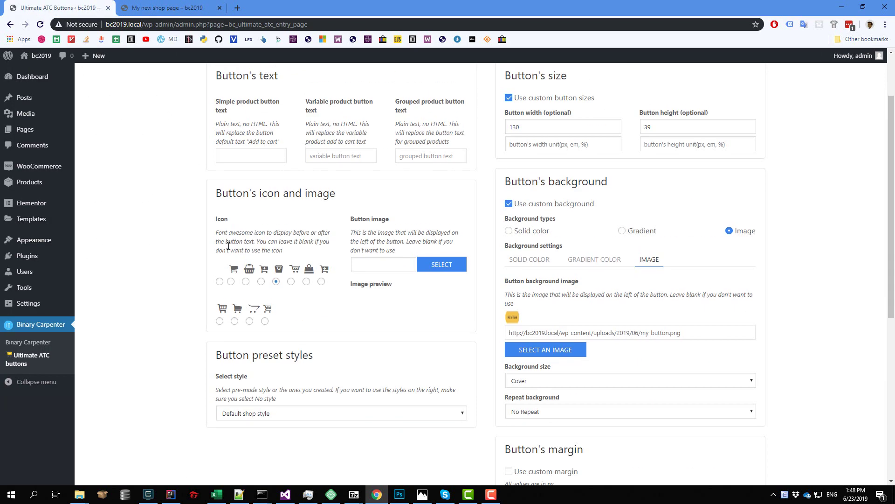
# Step: Save the settings and reload the shop page to preview icon-free 'Add to Basket' buttons
pyautogui.scroll(-7, 220, 299)
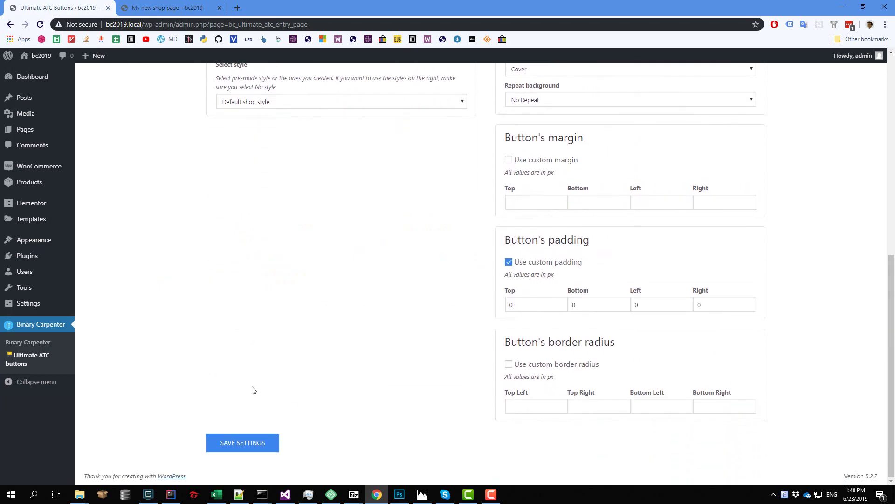
pyautogui.click(259, 444)
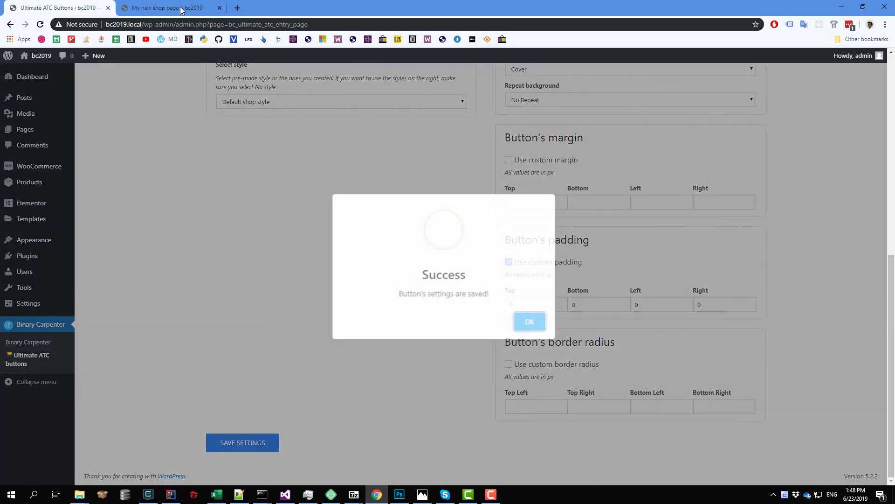
pyautogui.click(140, 8)
pyautogui.click(40, 24)
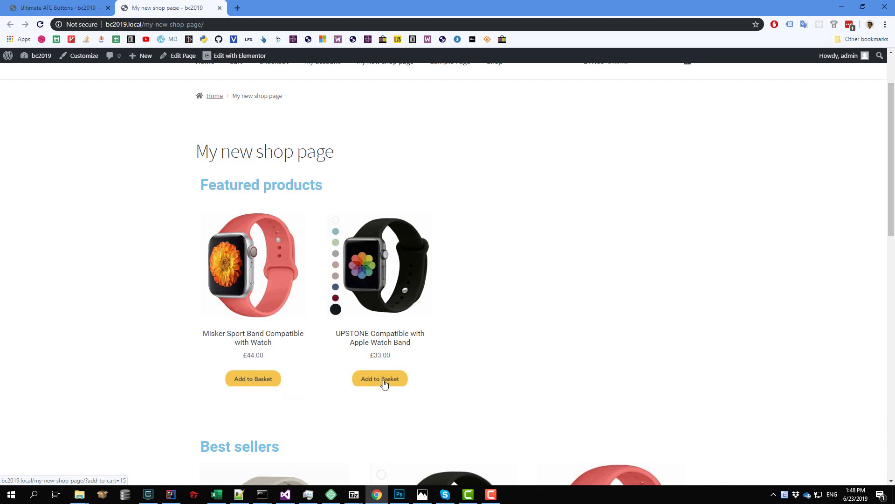
# Step: Scroll the shop page, then return to the Ultimate ATC Buttons settings
pyautogui.scroll(-2, 299, 390)
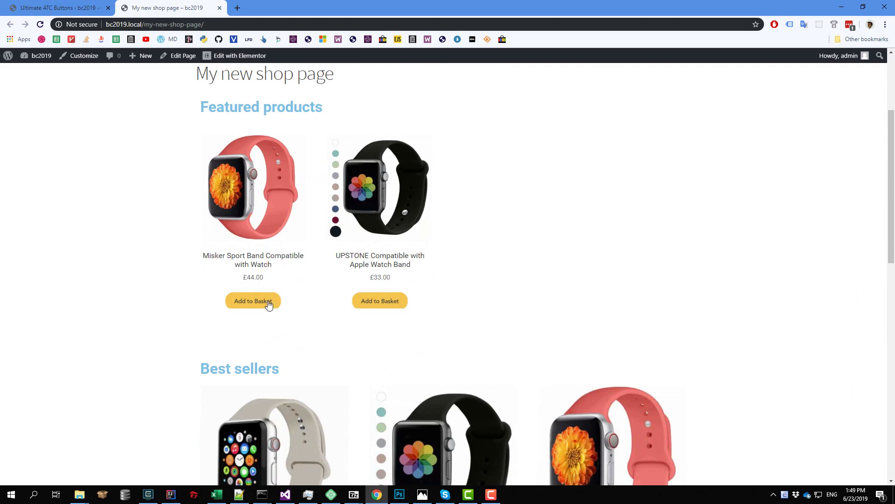
pyautogui.click(59, 7)
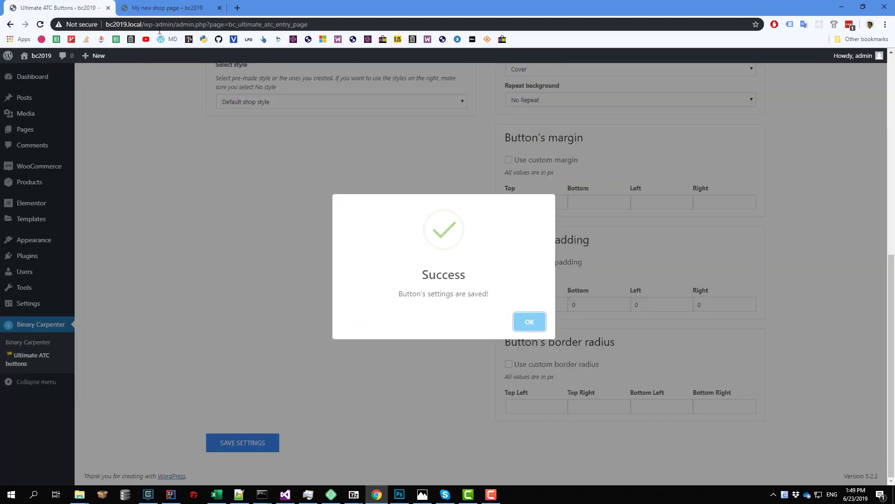
# Step: Switch the button background type from Image to Solid color and review the Solid, Gradient and Image tabs
pyautogui.click(530, 322)
pyautogui.scroll(7, 525, 243)
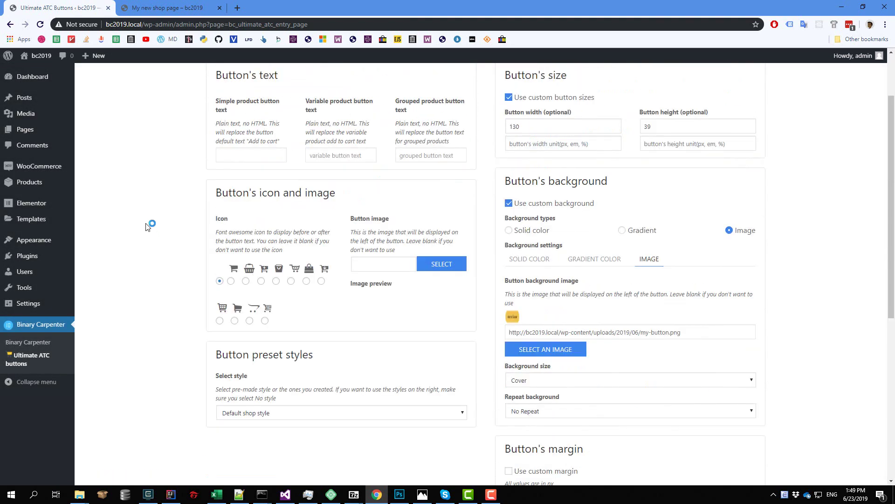
pyautogui.scroll(2, 150, 227)
pyautogui.click(509, 310)
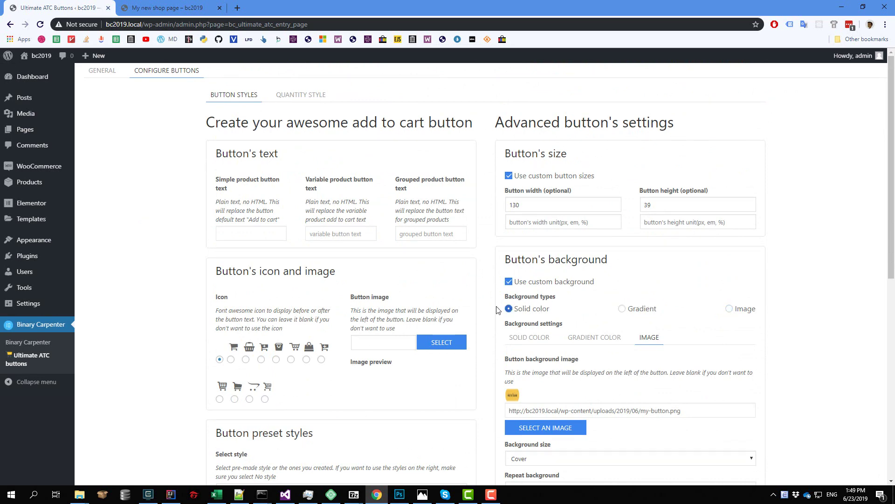
pyautogui.click(529, 337)
pyautogui.click(597, 339)
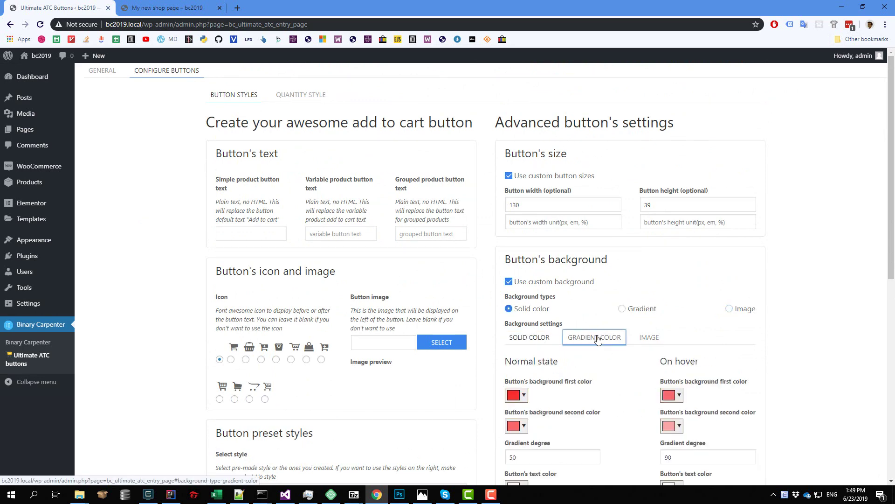
pyautogui.click(653, 339)
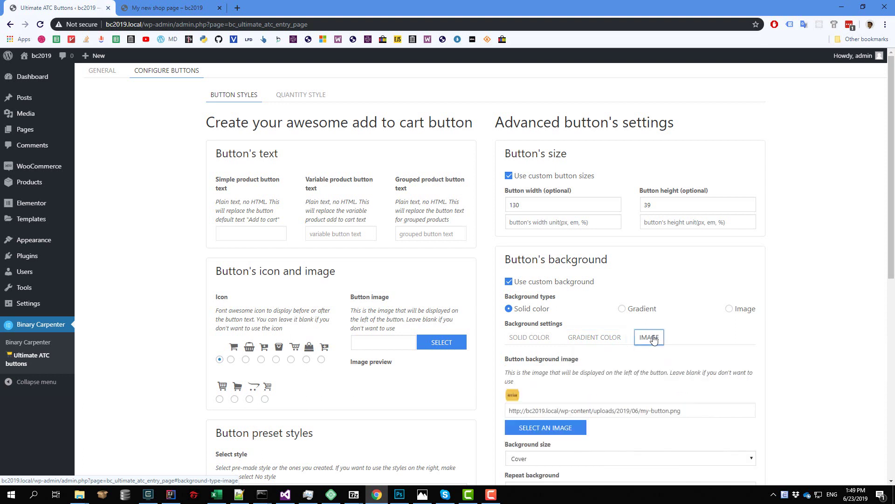